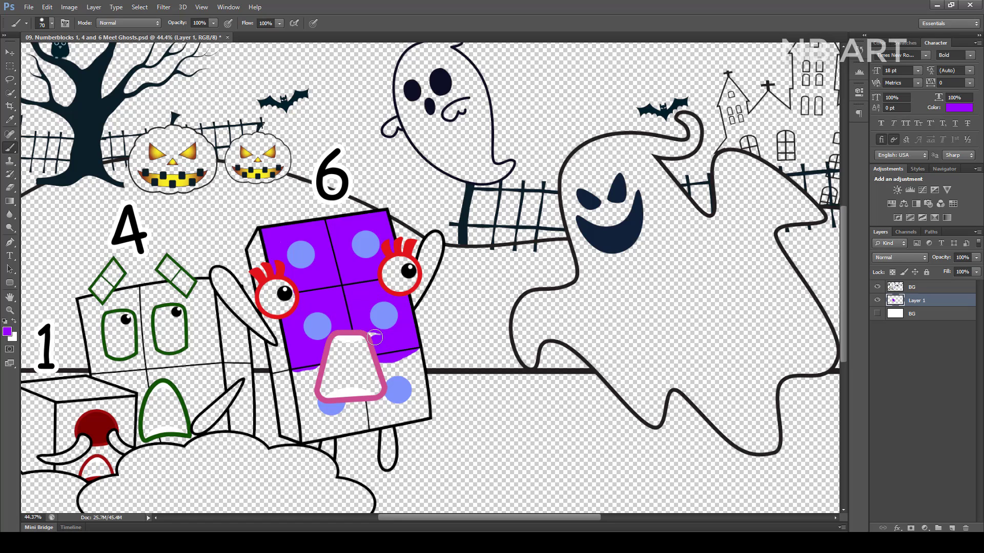
# - Paint the rest of the 6 character's front face purple with a smaller brush and erase stray paint inside its mouth
pyautogui.press('[')
pyautogui.press('[')
pyautogui.moveTo(422, 412)
pyautogui.mouseDown()
pyautogui.moveTo(407, 384)
pyautogui.moveTo(373, 407)
pyautogui.moveTo(407, 410)
pyautogui.moveTo(318, 436)
pyautogui.moveTo(322, 407)
pyautogui.moveTo(300, 369)
pyautogui.moveTo(310, 432)
pyautogui.mouseUp()
pyautogui.press('e')
pyautogui.moveTo(328, 388); pyautogui.dragTo(326, 392)
pyautogui.press('b')
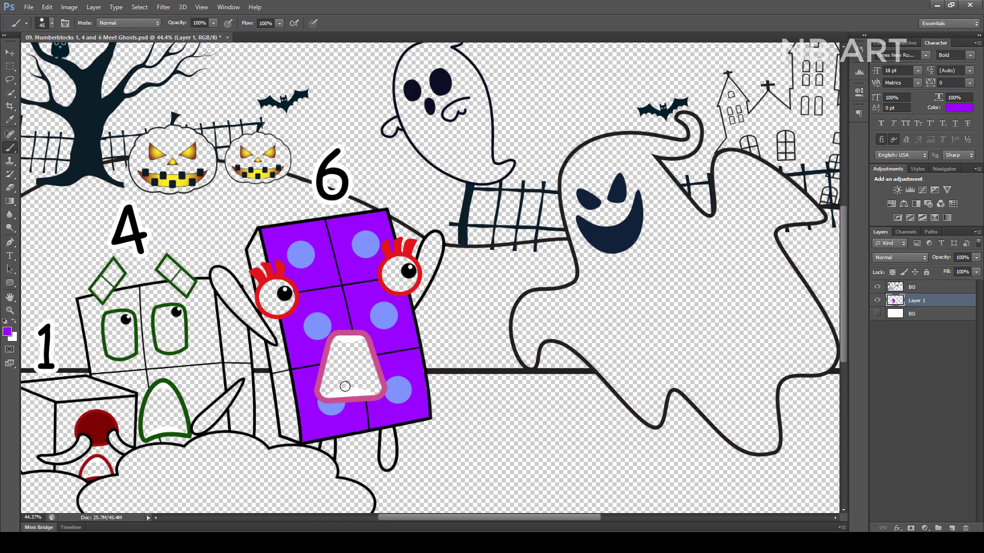
# - Paint the 6 character's eyes white and the inside of its mouth near-black, leaving the teeth white
pyautogui.click(7, 332)
pyautogui.click(350, 129)
pyautogui.click(609, 133)
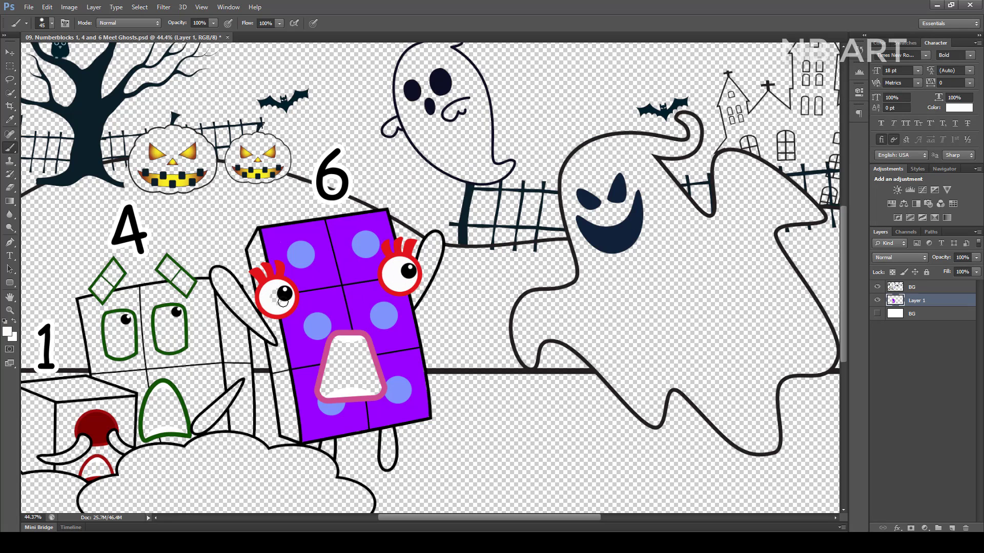
pyautogui.click(7, 332)
pyautogui.click(359, 270)
pyautogui.click(597, 139)
pyautogui.moveTo(360, 343)
pyautogui.mouseDown()
pyautogui.moveTo(338, 344)
pyautogui.moveTo(356, 385)
pyautogui.moveTo(356, 353)
pyautogui.moveTo(355, 367)
pyautogui.mouseUp()
# - On a new layer just above the bottom BG layer, paint the 6 character's narrow side face darker purple, #8903e7
pyautogui.click(934, 314)
pyautogui.click(952, 528)
pyautogui.click(7, 332)
pyautogui.click(316, 299)
pyautogui.click(484, 155)
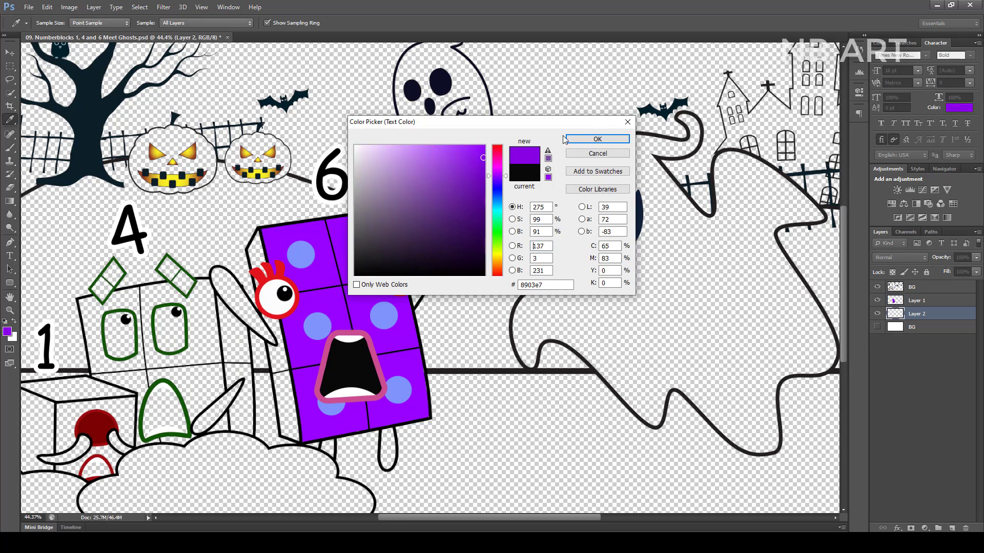
pyautogui.click(597, 139)
pyautogui.moveTo(263, 268)
pyautogui.mouseDown()
pyautogui.moveTo(260, 235)
pyautogui.moveTo(255, 260)
pyautogui.mouseUp()
pyautogui.scroll(2, 275, 350)
pyautogui.moveTo(277, 322); pyautogui.dragTo(267, 308)
pyautogui.press('[')
pyautogui.press('[')
pyautogui.moveTo(269, 325)
pyautogui.mouseDown()
pyautogui.moveTo(302, 454)
pyautogui.moveTo(291, 452)
pyautogui.moveTo(278, 408)
pyautogui.moveTo(272, 348)
pyautogui.moveTo(286, 418)
pyautogui.mouseUp()
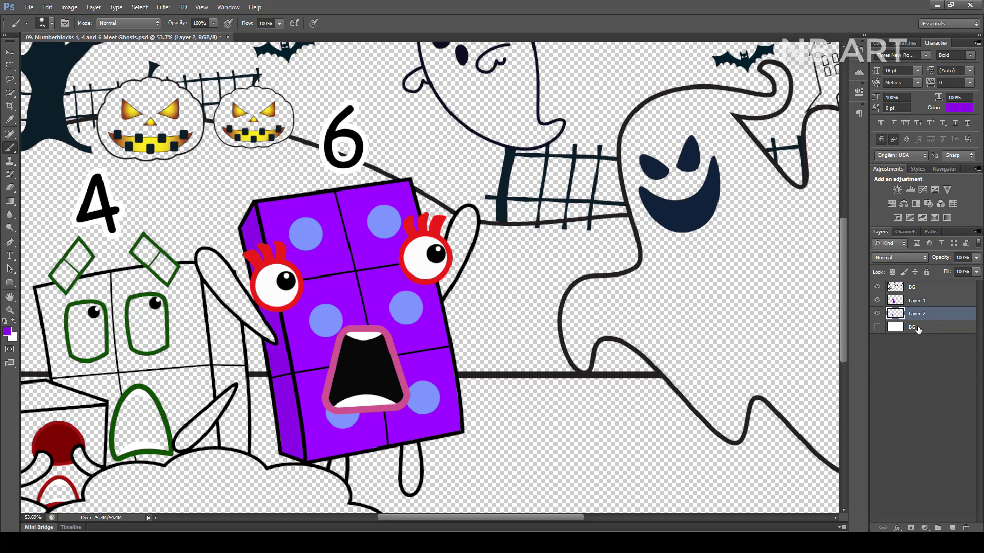
# - On another new layer above the bottom BG layer, paint both of the 6 character's arms bright red
pyautogui.click(919, 329)
pyautogui.click(951, 528)
pyautogui.click(7, 332)
pyautogui.click(280, 252)
pyautogui.click(483, 150)
pyautogui.click(597, 139)
pyautogui.moveTo(444, 292)
pyautogui.mouseDown()
pyautogui.moveTo(455, 226)
pyautogui.moveTo(472, 213)
pyautogui.moveTo(455, 269)
pyautogui.mouseUp()
pyautogui.press(']')
pyautogui.moveTo(260, 320)
pyautogui.mouseDown()
pyautogui.moveTo(237, 283)
pyautogui.moveTo(246, 276)
pyautogui.moveTo(206, 261)
pyautogui.moveTo(250, 319)
pyautogui.mouseUp()
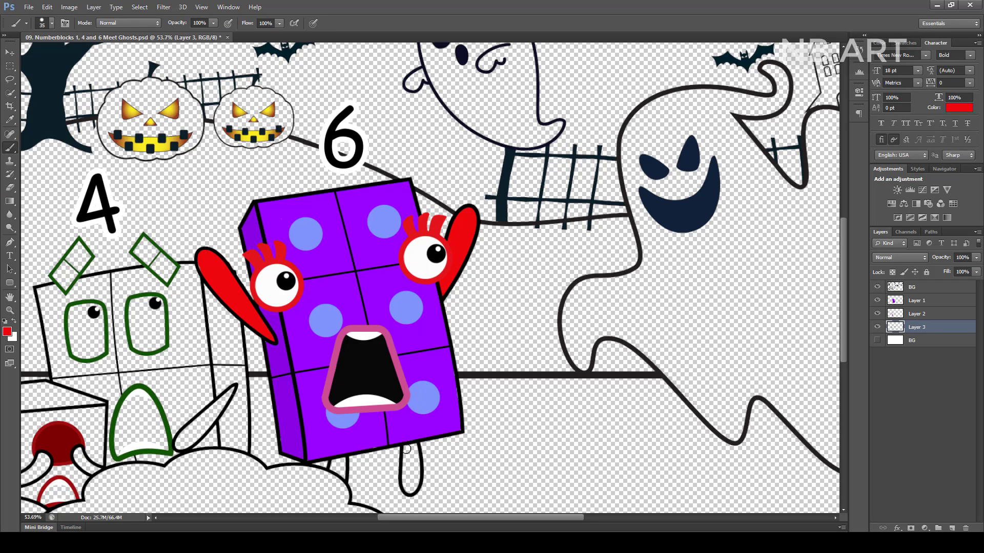
# - Paint the 6 character's two legs with the same bright red
pyautogui.scroll(2, 350, 486)
pyautogui.moveTo(336, 455); pyautogui.dragTo(339, 472)
pyautogui.scroll(-3, 419, 195)
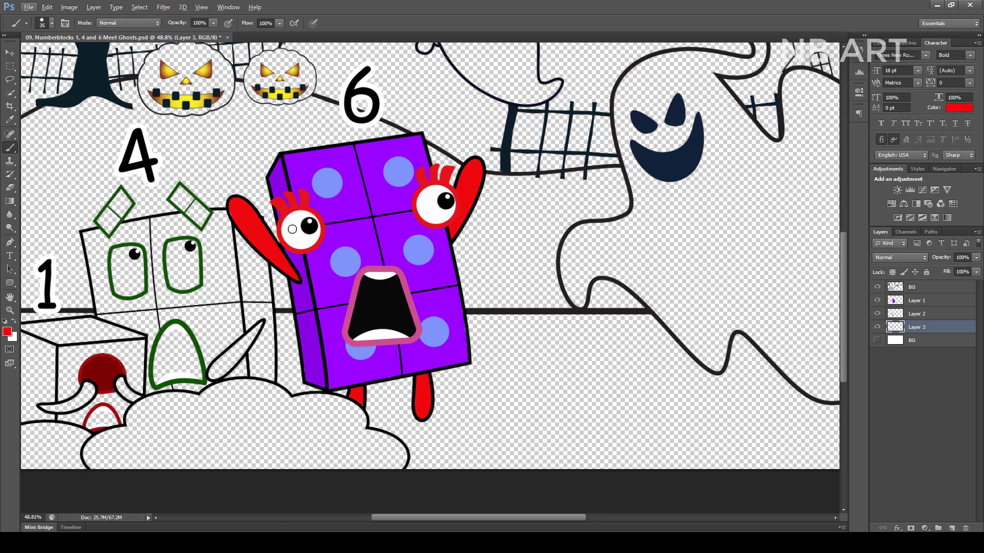
# - Shade the centres of the 6 character's arms and legs with a darker red, using a 62 px brush
pyautogui.click(7, 331)
pyautogui.click(482, 171)
pyautogui.click(595, 139)
pyautogui.rightClick(522, 167)
pyautogui.moveTo(563, 216); pyautogui.dragTo(573, 217)
pyautogui.press('Return')
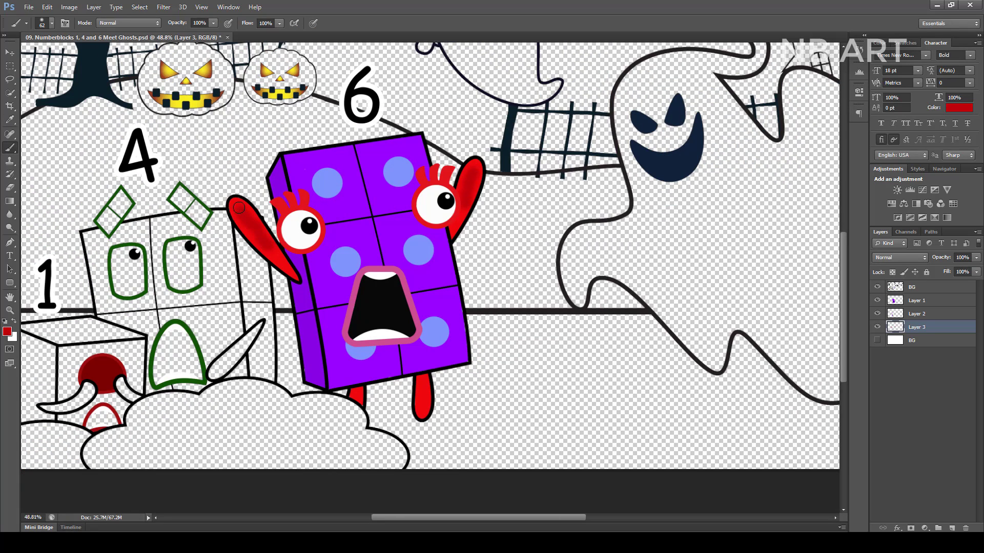
# - On a new layer, paint the right and lower parts of the 4 character's front face bright green
pyautogui.scroll(-3, 423, 408)
pyautogui.keyDown('ctrl'); pyautogui.click(952, 528); pyautogui.keyUp('ctrl')
pyautogui.click(7, 332)
pyautogui.click(496, 232)
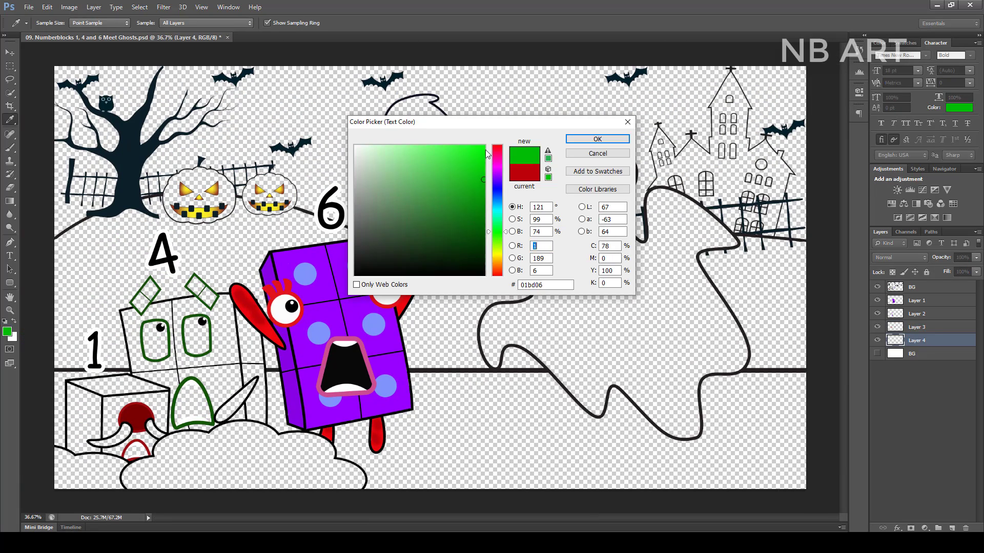
pyautogui.click(485, 145)
pyautogui.click(595, 138)
pyautogui.scroll(3, 229, 325)
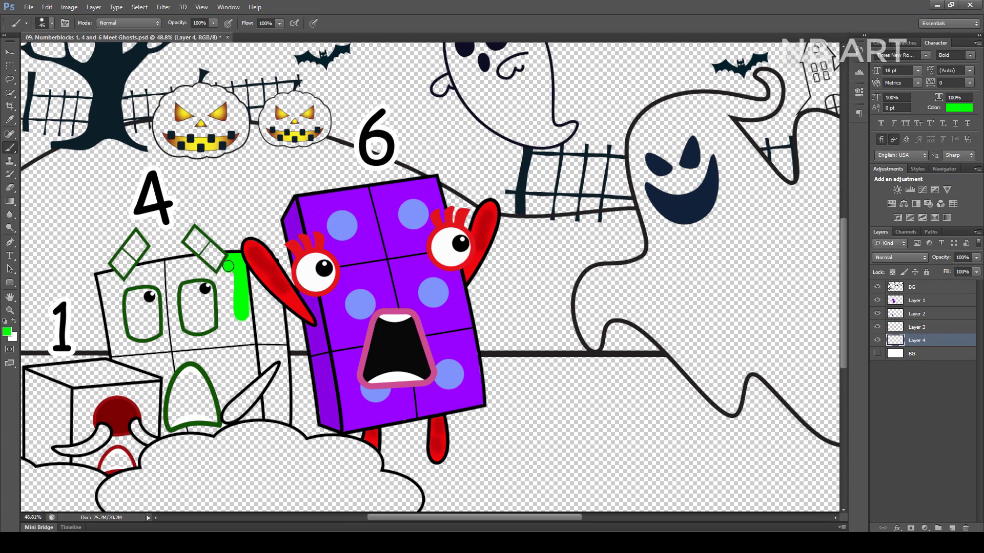
pyautogui.moveTo(228, 265)
pyautogui.mouseDown()
pyautogui.moveTo(224, 321)
pyautogui.moveTo(238, 328)
pyautogui.moveTo(244, 305)
pyautogui.moveTo(252, 373)
pyautogui.moveTo(235, 363)
pyautogui.moveTo(220, 392)
pyautogui.moveTo(236, 380)
pyautogui.moveTo(207, 349)
pyautogui.moveTo(210, 327)
pyautogui.moveTo(193, 318)
pyautogui.moveTo(163, 351)
pyautogui.moveTo(146, 334)
pyautogui.moveTo(153, 367)
pyautogui.mouseUp()
# - Complete the bright green fill of the 4 character's front face around its eyes and along the upper-left square
pyautogui.press('[')
pyautogui.press('[')
pyautogui.scroll(1, 227, 441)
pyautogui.press('[')
pyautogui.scroll(1, 229, 435)
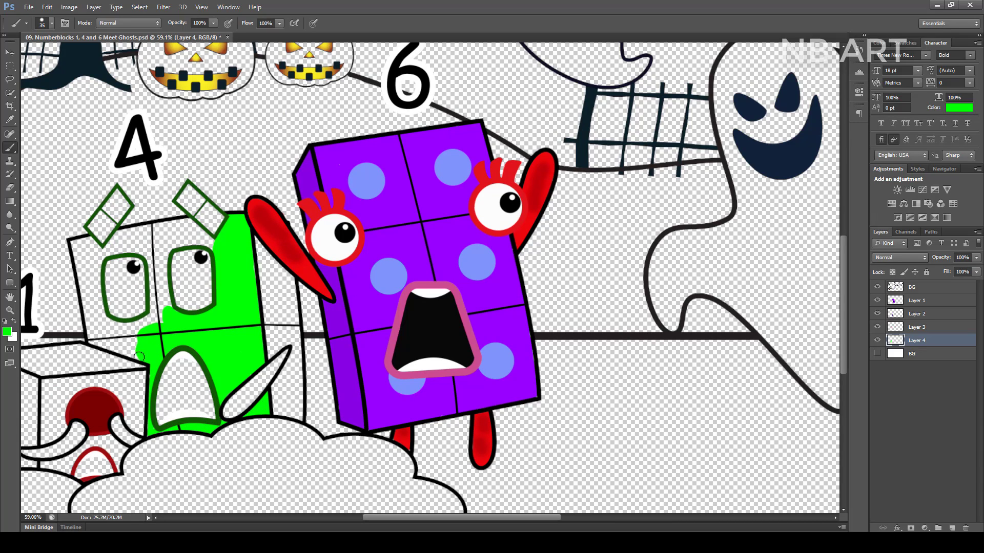
pyautogui.press(']')
pyautogui.moveTo(93, 340)
pyautogui.mouseDown()
pyautogui.moveTo(75, 245)
pyautogui.moveTo(119, 340)
pyautogui.moveTo(102, 317)
pyautogui.mouseUp()
pyautogui.press(']')
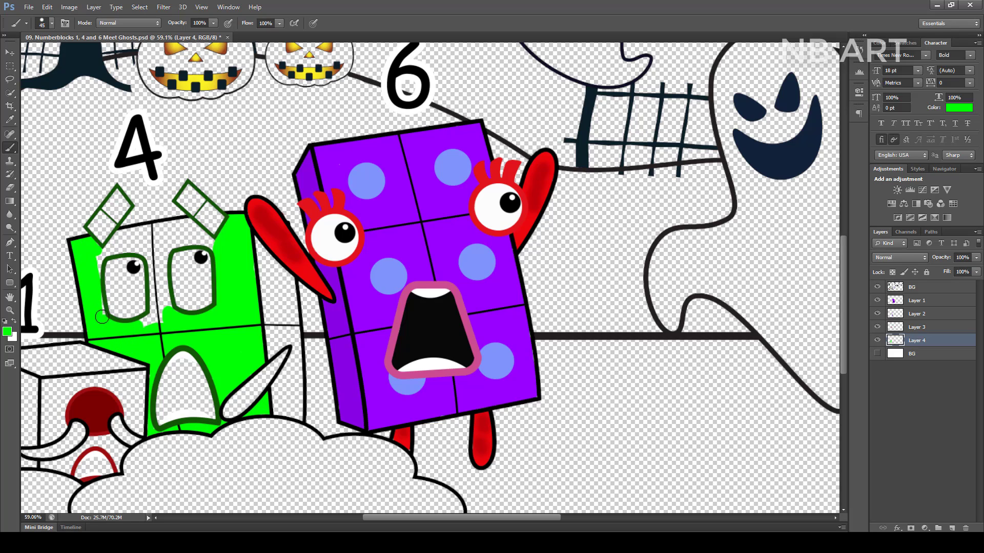
pyautogui.moveTo(113, 237)
pyautogui.mouseDown()
pyautogui.moveTo(187, 223)
pyautogui.moveTo(157, 279)
pyautogui.moveTo(200, 307)
pyautogui.moveTo(191, 282)
pyautogui.mouseUp()
# - Paint the insides of the 4 character's two eyes white
pyautogui.click(7, 332)
pyautogui.click(350, 134)
pyautogui.click(612, 130)
pyautogui.moveTo(129, 264)
pyautogui.mouseDown()
pyautogui.moveTo(111, 273)
pyautogui.moveTo(138, 309)
pyautogui.moveTo(129, 279)
pyautogui.mouseUp()
# - On a new layer above the bottom BG layer, paint the inside of the 4 character's mouth dark grey-green
pyautogui.scroll(-3, 232, 287)
pyautogui.click(916, 354)
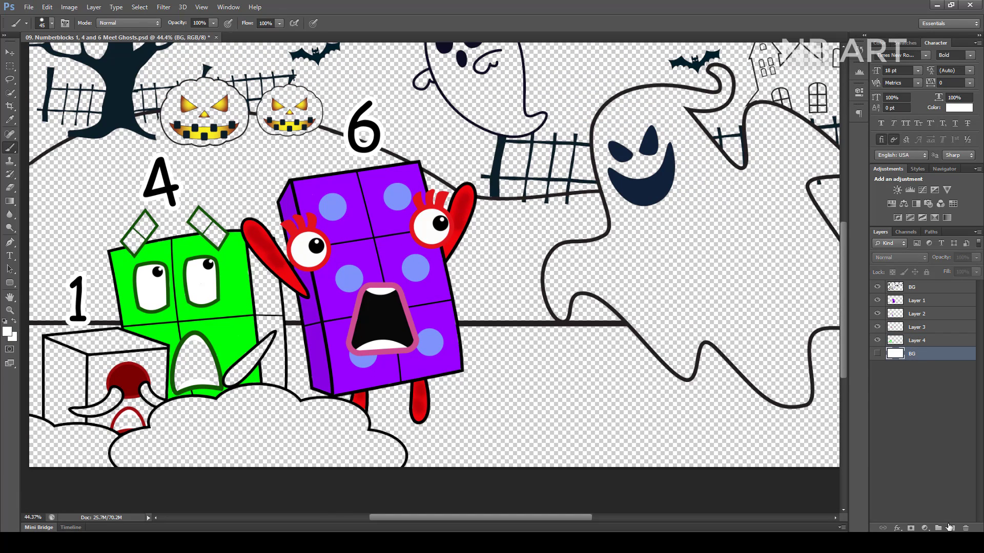
pyautogui.click(952, 527)
pyautogui.click(7, 332)
pyautogui.click(230, 292)
pyautogui.click(390, 243)
pyautogui.click(596, 142)
pyautogui.moveTo(178, 371)
pyautogui.mouseDown()
pyautogui.moveTo(213, 379)
pyautogui.moveTo(185, 348)
pyautogui.moveTo(200, 366)
pyautogui.mouseUp()
# - On a new layer above the bottom BG layer, paint the 4 character's side face slightly darker green, #02e607
pyautogui.click(917, 367)
pyautogui.click(952, 527)
pyautogui.click(959, 107)
pyautogui.click(483, 158)
pyautogui.click(585, 144)
pyautogui.moveTo(259, 259); pyautogui.dragTo(273, 280)
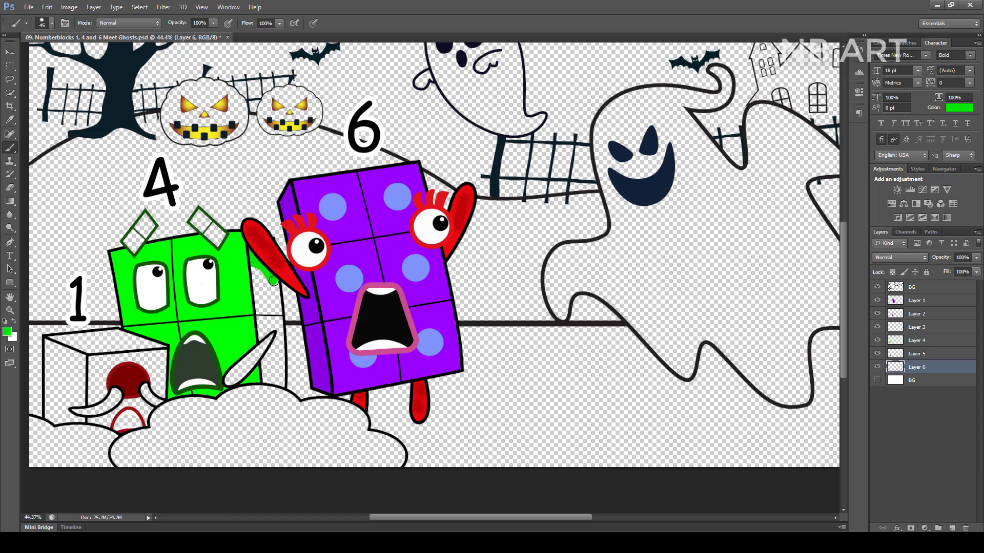
pyautogui.scroll(1, 285, 368)
pyautogui.moveTo(278, 329)
pyautogui.mouseDown()
pyautogui.moveTo(285, 367)
pyautogui.moveTo(267, 373)
pyautogui.moveTo(275, 337)
pyautogui.moveTo(273, 351)
pyautogui.moveTo(257, 319)
pyautogui.moveTo(266, 247)
pyautogui.mouseUp()
# - On another new layer, paint the 4 character's arm and the two small blocks on its head dark green
pyautogui.click(924, 384)
pyautogui.click(952, 528)
pyautogui.click(7, 332)
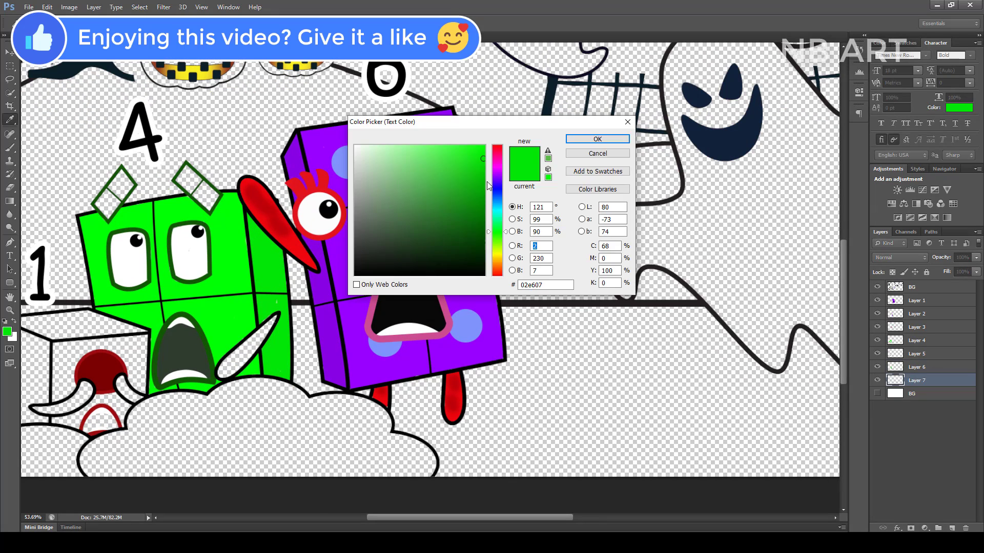
pyautogui.click(483, 190)
pyautogui.click(597, 139)
pyautogui.moveTo(275, 319)
pyautogui.mouseDown()
pyautogui.moveTo(233, 360)
pyautogui.moveTo(271, 328)
pyautogui.mouseUp()
pyautogui.moveTo(210, 208)
pyautogui.mouseDown()
pyautogui.moveTo(187, 169)
pyautogui.moveTo(185, 180)
pyautogui.mouseUp()
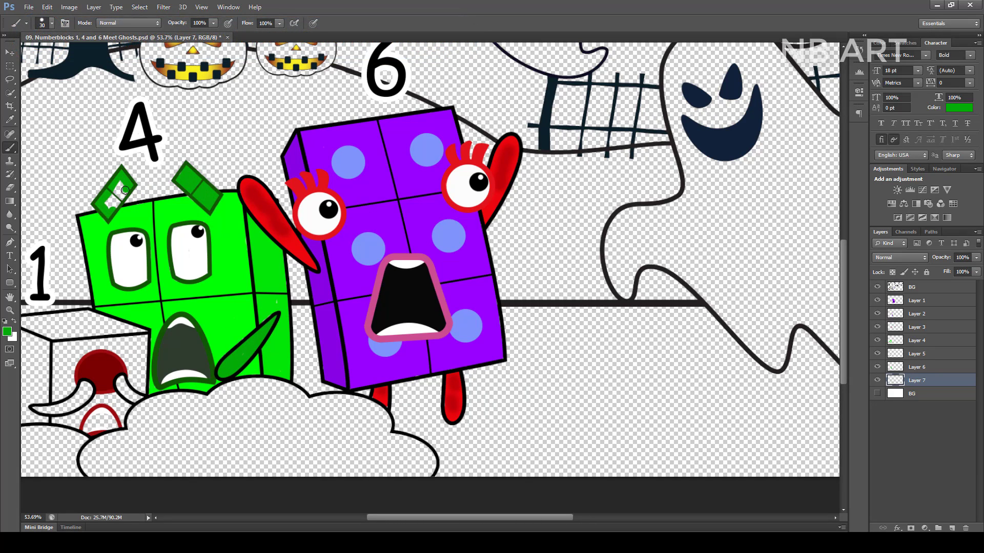
# - Shade the 4 character's head blocks and arm with an even darker green, using a 49 px brush
pyautogui.click(9, 332)
pyautogui.click(483, 200)
pyautogui.click(597, 138)
pyautogui.rightClick(405, 241)
pyautogui.moveTo(435, 266); pyautogui.dragTo(439, 266)
pyautogui.moveTo(121, 187); pyautogui.dragTo(105, 202)
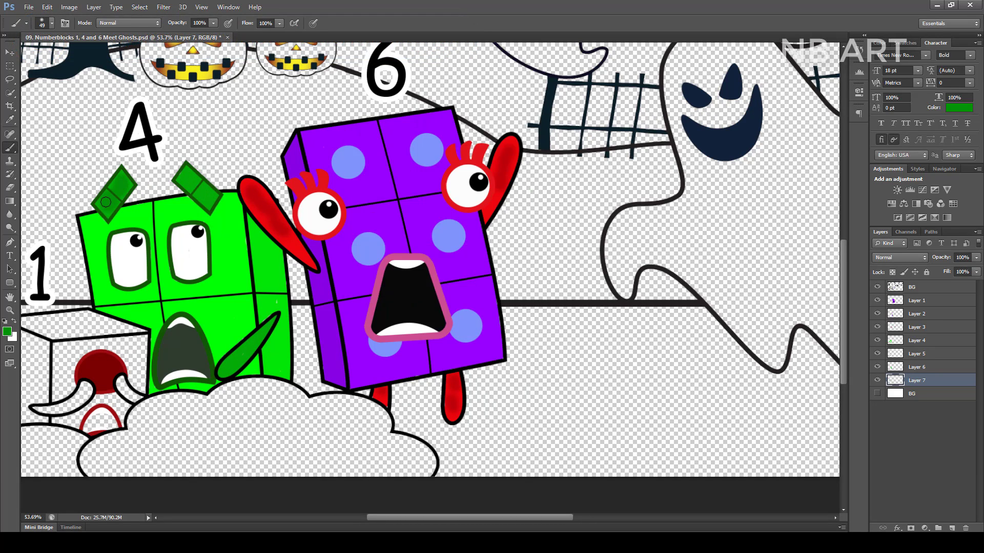
# - On a new layer, paint the 1 character's front face bright red, reducing the brush size for the tighter areas
pyautogui.hotkey('ctrl', '0')
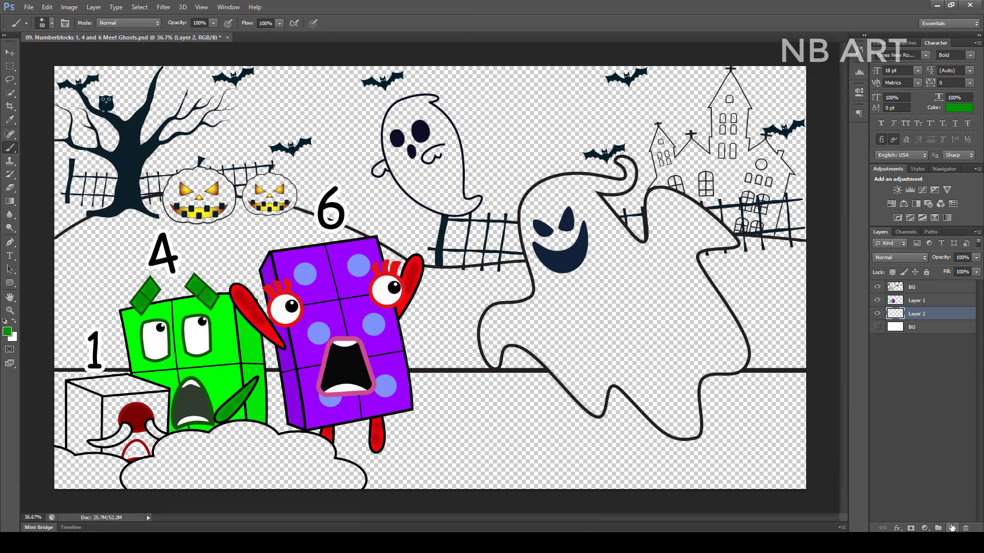
pyautogui.click(7, 331)
pyautogui.click(591, 136)
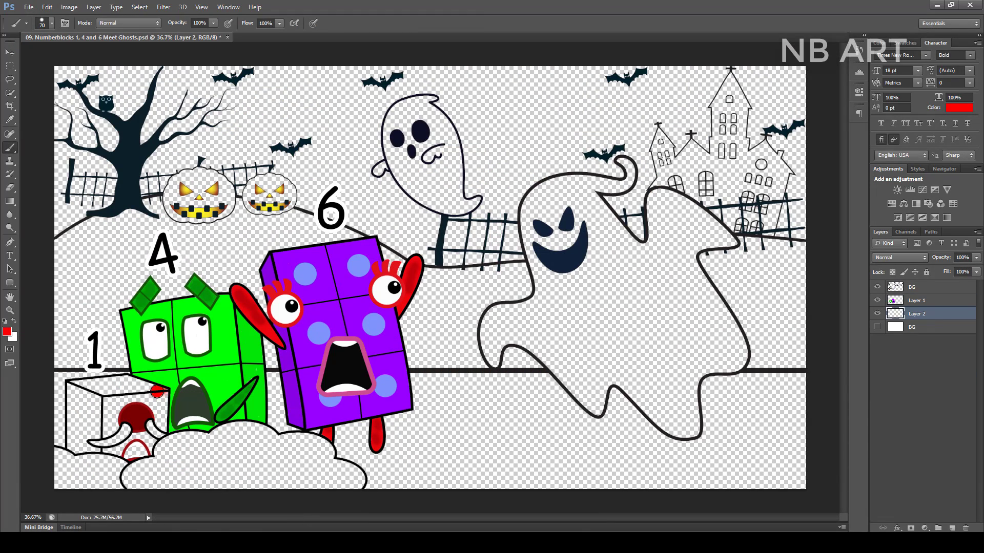
pyautogui.moveTo(156, 391)
pyautogui.mouseDown()
pyautogui.moveTo(158, 408)
pyautogui.moveTo(196, 413)
pyautogui.mouseUp()
pyautogui.scroll(4, 133, 430)
pyautogui.press('[')
pyautogui.press('[')
pyautogui.press('[')
pyautogui.press('[')
pyautogui.press('[')
pyautogui.moveTo(145, 370)
pyautogui.mouseDown()
pyautogui.moveTo(106, 370)
pyautogui.moveTo(105, 419)
pyautogui.moveTo(120, 400)
pyautogui.moveTo(136, 429)
pyautogui.mouseUp()
# - Fill the remaining gaps of the 1 character's body around its arms and mouth with the same red
pyautogui.scroll(2, 153, 465)
pyautogui.press('[')
pyautogui.press('[')
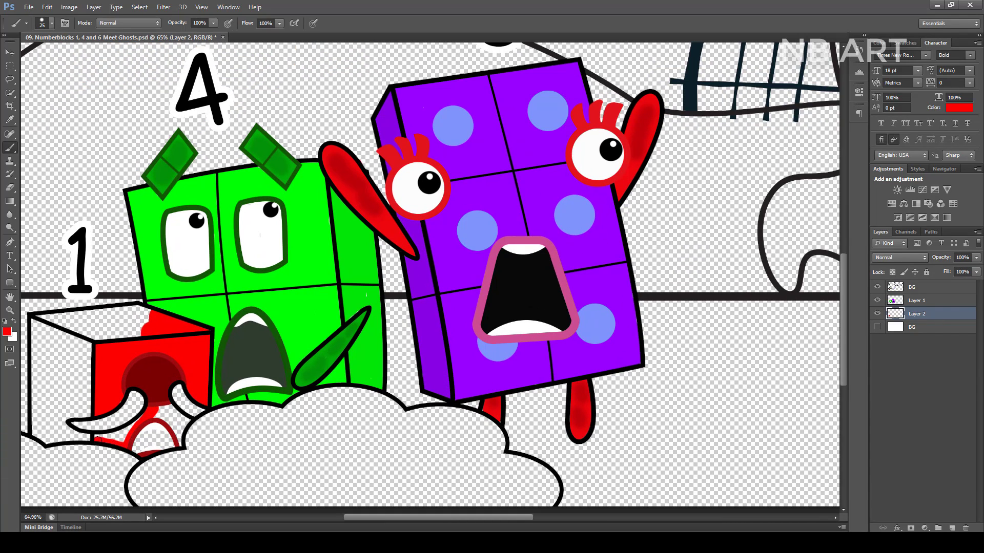
pyautogui.press(']')
pyautogui.press(']')
pyautogui.moveTo(148, 331)
pyautogui.mouseDown()
pyautogui.moveTo(59, 320)
pyautogui.moveTo(122, 311)
pyautogui.moveTo(92, 323)
pyautogui.moveTo(101, 328)
pyautogui.moveTo(37, 321)
pyautogui.moveTo(40, 433)
pyautogui.moveTo(85, 437)
pyautogui.moveTo(62, 420)
pyautogui.moveTo(82, 414)
pyautogui.moveTo(65, 348)
pyautogui.moveTo(45, 416)
pyautogui.moveTo(66, 377)
pyautogui.moveTo(56, 430)
pyautogui.moveTo(140, 398)
pyautogui.mouseUp()
# - On another new layer above the bottom BG layer, paint the 1 character's top and side faces red
pyautogui.click(917, 327)
pyautogui.click(952, 528)
pyautogui.click(7, 332)
pyautogui.click(611, 132)
pyautogui.press(']')
pyautogui.press(']')
# - On a new layer above the bottom BG layer, paint the 1 character's two arms dark red
pyautogui.click(917, 340)
pyautogui.click(952, 528)
pyautogui.click(7, 332)
pyautogui.click(485, 192)
pyautogui.click(597, 138)
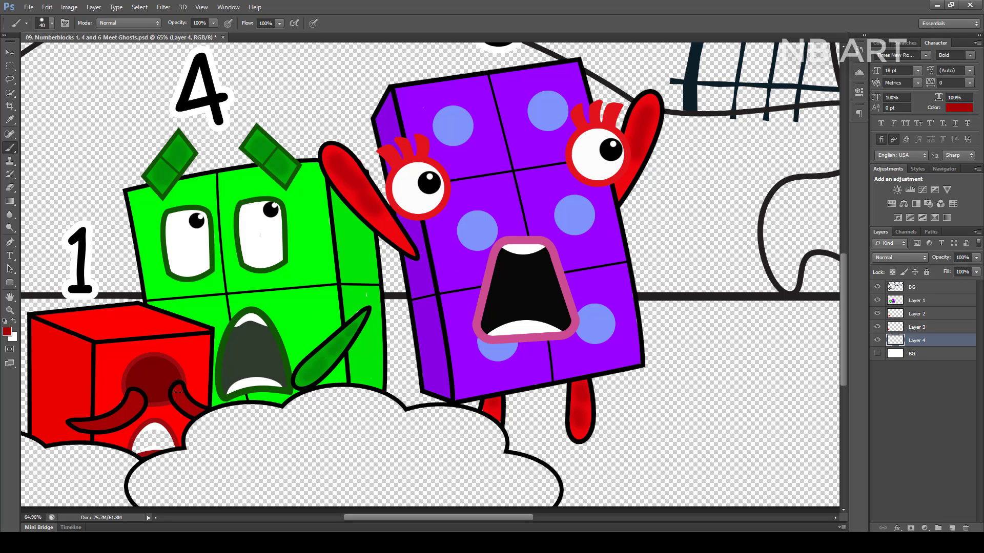
# - Paint the inside of the 1 character's mouth near-black
pyautogui.click(7, 332)
pyautogui.click(376, 266)
pyautogui.click(597, 138)
pyautogui.moveTo(138, 447)
pyautogui.mouseDown()
pyautogui.moveTo(162, 438)
pyautogui.moveTo(172, 446)
pyautogui.mouseUp()
pyautogui.scroll(-6, 242, 391)
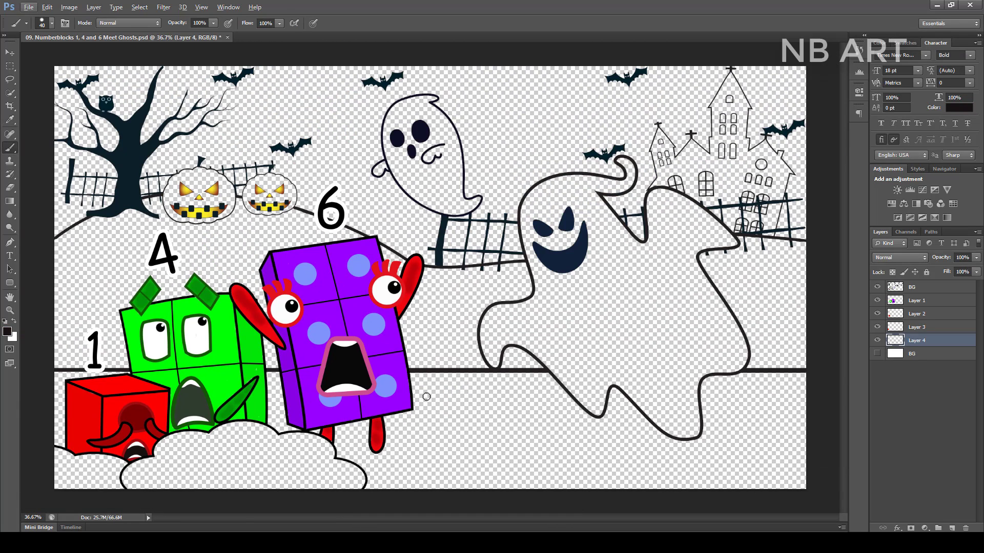
# - On a new layer, paint white inside the large ghost's head and body with a much larger brush
pyautogui.hotkey('ctrl', 'shift', 'n')
pyautogui.press('Return')
pyautogui.click(6, 332)
pyautogui.click(357, 147)
pyautogui.click(597, 136)
pyautogui.press(']')
pyautogui.press(']')
pyautogui.press(']')
pyautogui.press(']')
pyautogui.press(']')
pyautogui.press(']')
pyautogui.moveTo(556, 191)
pyautogui.mouseDown()
pyautogui.moveTo(535, 198)
pyautogui.moveTo(531, 240)
pyautogui.moveTo(545, 288)
pyautogui.moveTo(488, 334)
pyautogui.moveTo(487, 350)
pyautogui.moveTo(503, 329)
pyautogui.moveTo(589, 403)
pyautogui.moveTo(602, 387)
pyautogui.moveTo(693, 429)
pyautogui.moveTo(698, 371)
pyautogui.moveTo(732, 364)
pyautogui.moveTo(740, 348)
pyautogui.moveTo(689, 254)
pyautogui.moveTo(732, 242)
pyautogui.moveTo(661, 196)
pyautogui.moveTo(626, 242)
pyautogui.mouseUp()
# - On a new layer, paint a white band along the inside of the large ghost's outline
pyautogui.press(']')
pyautogui.press('[')
pyautogui.press('[')
pyautogui.press('[')
pyautogui.press('[')
pyautogui.press(']')
pyautogui.scroll(1, 590, 191)
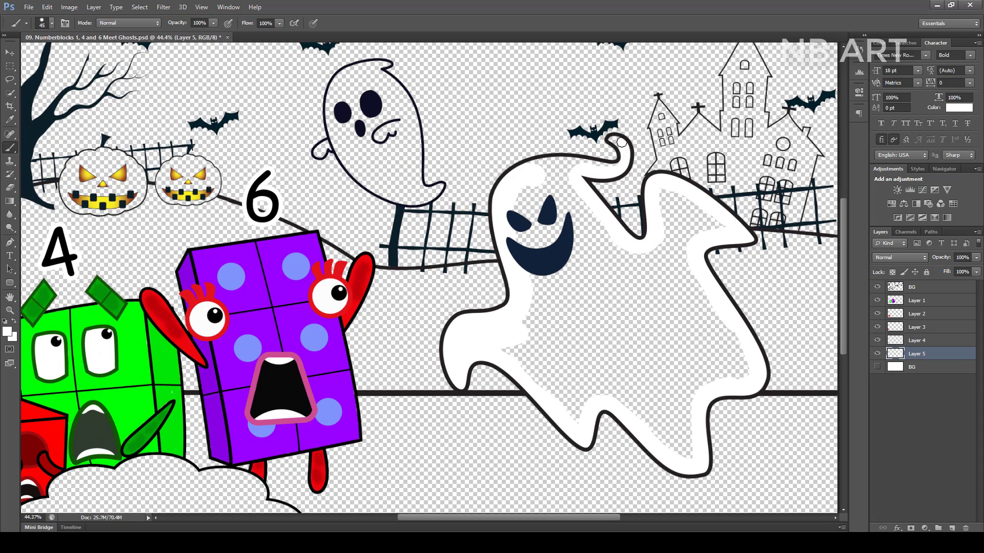
# - Fill the rest of the large ghost's body and its right arm with white, using a larger brush for the middle
pyautogui.moveTo(595, 164)
pyautogui.mouseDown()
pyautogui.moveTo(530, 176)
pyautogui.moveTo(644, 259)
pyautogui.moveTo(540, 330)
pyautogui.moveTo(683, 241)
pyautogui.moveTo(670, 269)
pyautogui.mouseUp()
pyautogui.press(']')
pyautogui.press(']')
pyautogui.press(']')
pyautogui.press(']')
pyautogui.press(']')
pyautogui.press(']')
pyautogui.press(']')
pyautogui.press(']')
pyautogui.scroll(-1, 668, 306)
pyautogui.moveTo(609, 307)
pyautogui.mouseDown()
pyautogui.moveTo(651, 355)
pyautogui.moveTo(671, 282)
pyautogui.mouseUp()
# - Paint the small floating ghost's head, body and hand white with a smaller brush
pyautogui.press('[')
pyautogui.press('[')
pyautogui.press('[')
pyautogui.moveTo(443, 180)
pyautogui.mouseDown()
pyautogui.moveTo(421, 148)
pyautogui.moveTo(427, 131)
pyautogui.moveTo(445, 209)
pyautogui.moveTo(458, 108)
pyautogui.moveTo(418, 72)
pyautogui.moveTo(391, 167)
pyautogui.mouseUp()
pyautogui.scroll(2, 434, 177)
pyautogui.press(']')
pyautogui.press(']')
pyautogui.scroll(-4, 447, 187)
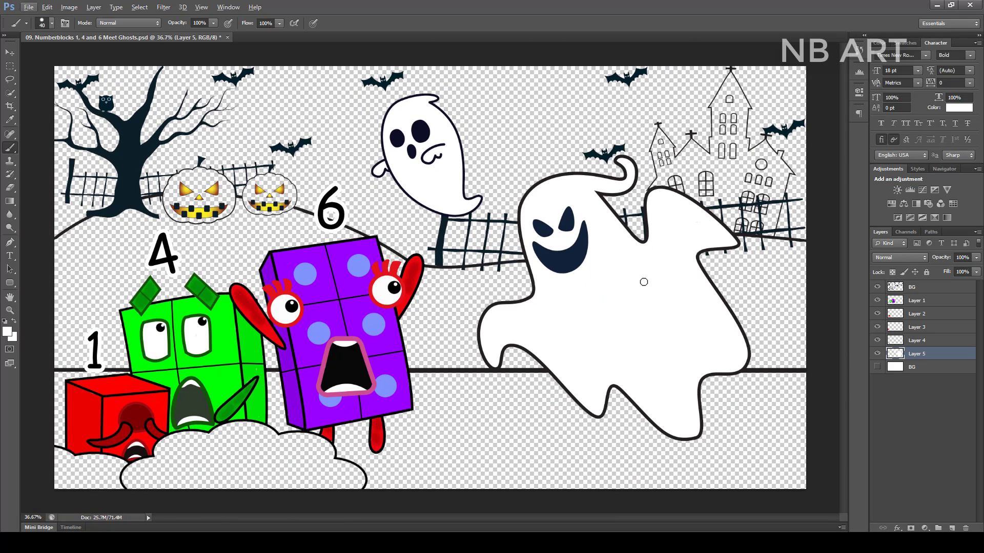
# - Set a very light grey paint colour with a soft brush and shade the inner edges of the large ghost
pyautogui.click(7, 332)
pyautogui.click(356, 156)
pyautogui.click(596, 139)
pyautogui.rightClick(610, 186)
pyautogui.moveTo(654, 214); pyautogui.dragTo(663, 215)
pyautogui.press('Return')
pyautogui.moveTo(495, 354)
pyautogui.mouseDown()
pyautogui.moveTo(514, 340)
pyautogui.moveTo(625, 391)
pyautogui.moveTo(698, 374)
pyautogui.moveTo(714, 256)
pyautogui.moveTo(700, 213)
pyautogui.moveTo(654, 241)
pyautogui.moveTo(591, 195)
pyautogui.mouseUp()
# - Shade the inner edges of the small ghost in soft light grey with a smaller brush
pyautogui.press('[')
pyautogui.scroll(3, 439, 116)
pyautogui.press('[')
pyautogui.press('[')
pyautogui.press('[')
pyautogui.moveTo(441, 116); pyautogui.dragTo(480, 237)
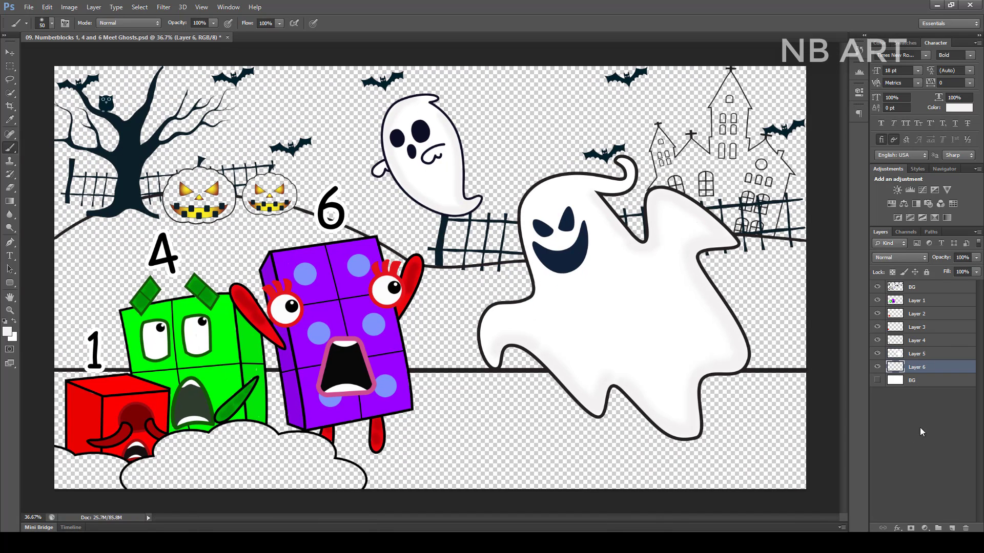
# - On a new layer, paint both pumpkins near-black around their glowing eyes and mouths
pyautogui.click(959, 108)
pyautogui.moveTo(263, 200); pyautogui.dragTo(255, 196)
pyautogui.scroll(5, 255, 197)
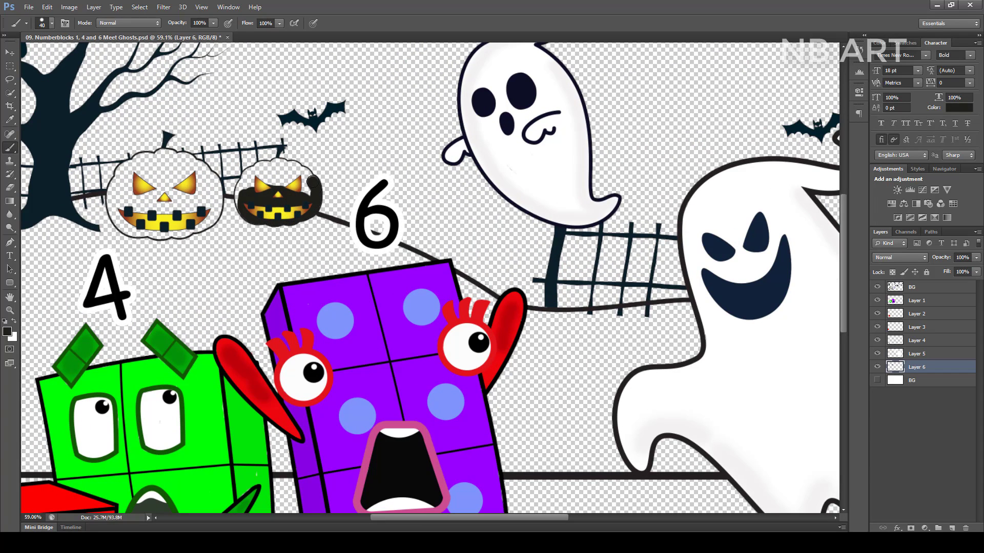
pyautogui.moveTo(312, 182)
pyautogui.mouseDown()
pyautogui.moveTo(269, 183)
pyautogui.moveTo(310, 174)
pyautogui.mouseUp()
pyautogui.scroll(2, 310, 173)
pyautogui.press('[')
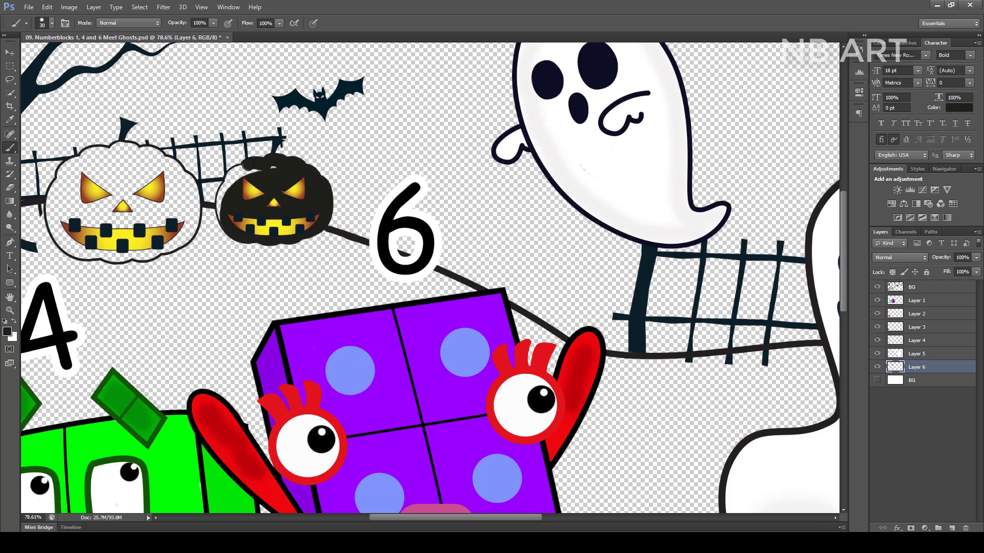
pyautogui.press(']')
pyautogui.moveTo(187, 239)
pyautogui.mouseDown()
pyautogui.moveTo(192, 206)
pyautogui.moveTo(182, 178)
pyautogui.moveTo(155, 157)
pyautogui.moveTo(131, 150)
pyautogui.moveTo(84, 163)
pyautogui.moveTo(63, 179)
pyautogui.moveTo(52, 210)
pyautogui.moveTo(61, 238)
pyautogui.moveTo(84, 254)
pyautogui.moveTo(150, 250)
pyautogui.moveTo(156, 245)
pyautogui.moveTo(80, 215)
pyautogui.moveTo(129, 203)
pyautogui.moveTo(166, 178)
pyautogui.moveTo(72, 190)
pyautogui.mouseUp()
pyautogui.scroll(-2, 228, 261)
# - Merge the painted colour layers into Layer 1 and add a new empty layer directly beneath it
pyautogui.scroll(-5, 229, 261)
pyautogui.keyDown('shift'); pyautogui.click(914, 300); pyautogui.keyUp('shift')
pyautogui.hotkey('ctrl', 'e')
pyautogui.keyDown('ctrl'); pyautogui.click(952, 528); pyautogui.keyUp('ctrl')
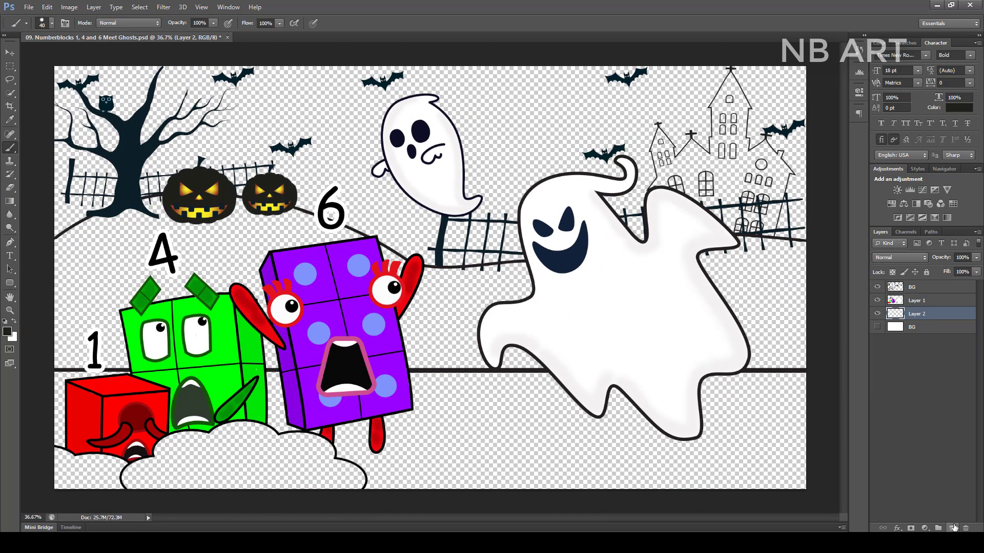
# - Set the paint colour to bright yellow and paint the haunted castle's lower windows
pyautogui.click(8, 331)
pyautogui.click(494, 252)
pyautogui.click(479, 147)
pyautogui.click(607, 138)
pyautogui.moveTo(702, 177); pyautogui.dragTo(707, 192)
pyautogui.scroll(2, 689, 207)
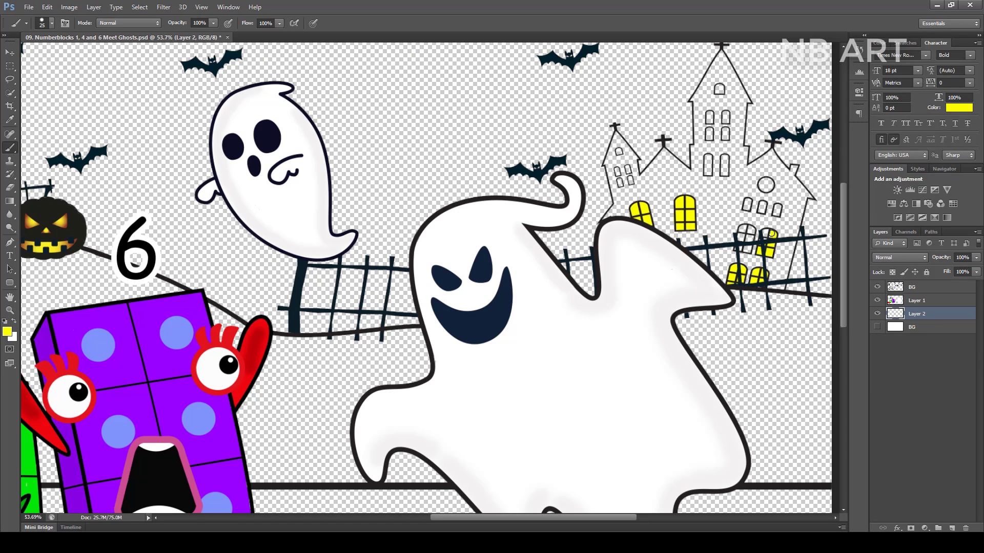
# - Paint the castle's round window and the windows of the central tower and left turret yellow with smaller brushes
pyautogui.scroll(1, 743, 235)
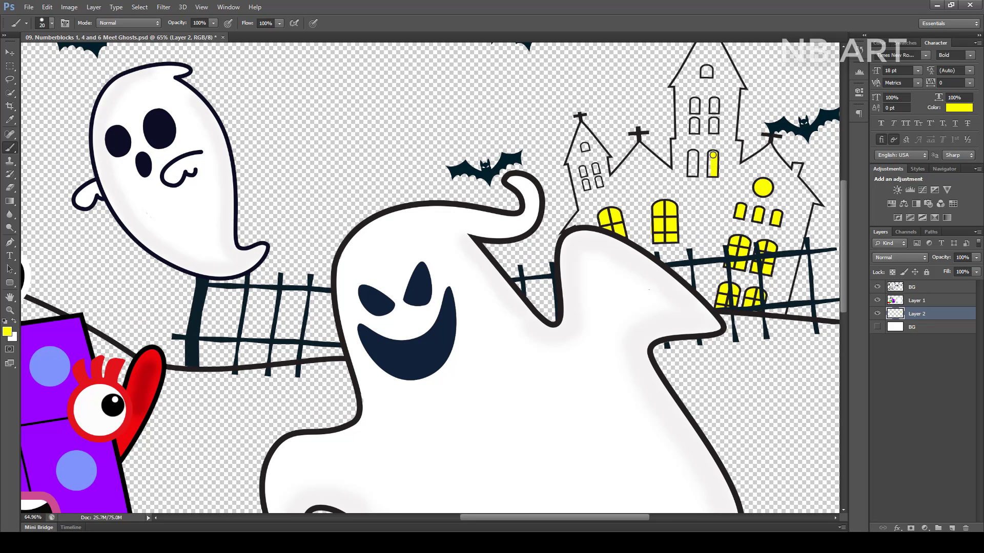
pyautogui.moveTo(695, 130); pyautogui.dragTo(694, 122)
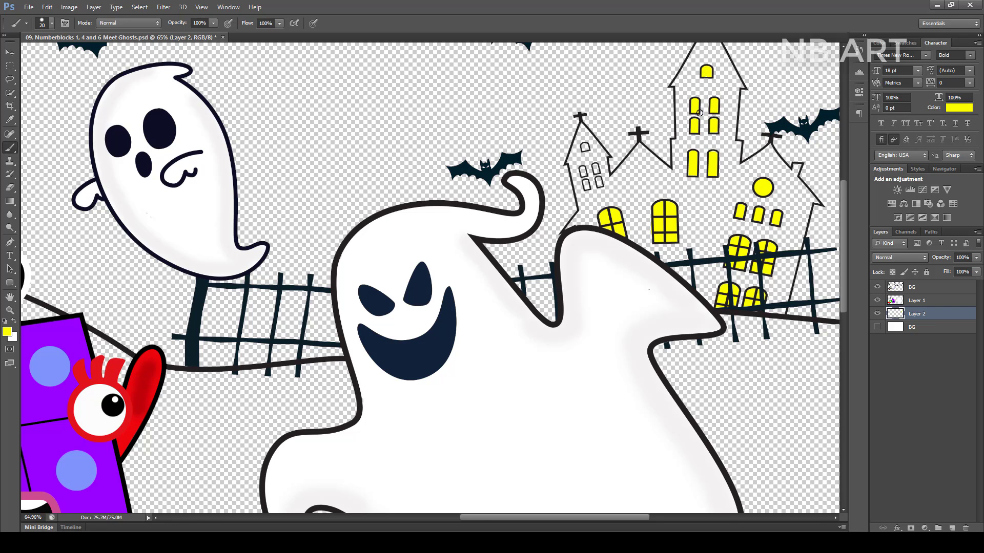
pyautogui.press('[')
pyautogui.keyDown('alt'); pyautogui.scroll(1, 599, 182); pyautogui.keyUp('alt')
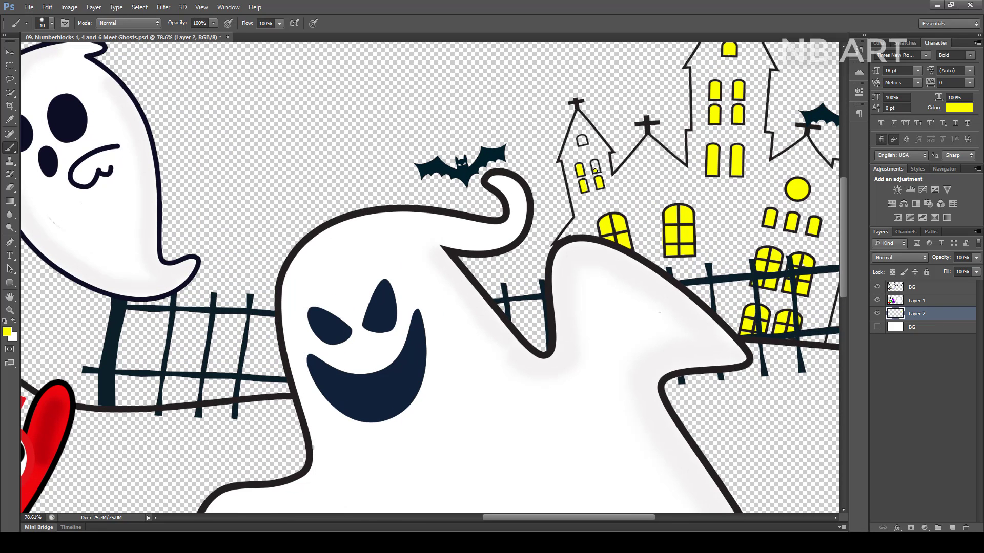
pyautogui.scroll(-4, 583, 140)
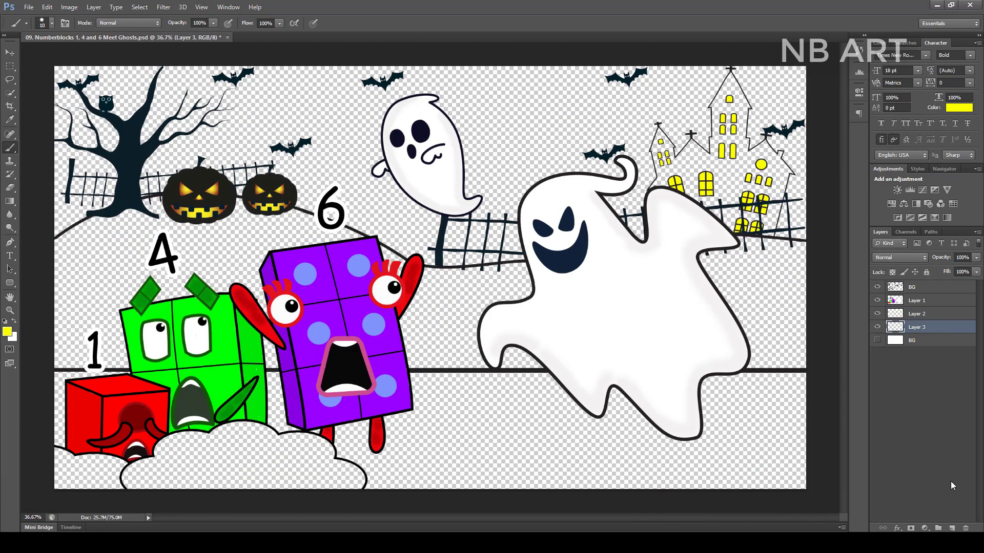
# - On a new layer beneath the yellow windows, paint the castle's lower body near-black
pyautogui.press(']')
pyautogui.press(']')
pyautogui.press(']')
pyautogui.press(']')
pyautogui.press(']')
pyautogui.press(']')
pyautogui.moveTo(689, 192)
pyautogui.mouseDown()
pyautogui.moveTo(713, 207)
pyautogui.moveTo(713, 197)
pyautogui.moveTo(732, 216)
pyautogui.moveTo(769, 210)
pyautogui.moveTo(760, 182)
pyautogui.moveTo(675, 190)
pyautogui.mouseUp()
pyautogui.keyDown('alt'); pyautogui.scroll(2, 767, 237); pyautogui.keyUp('alt')
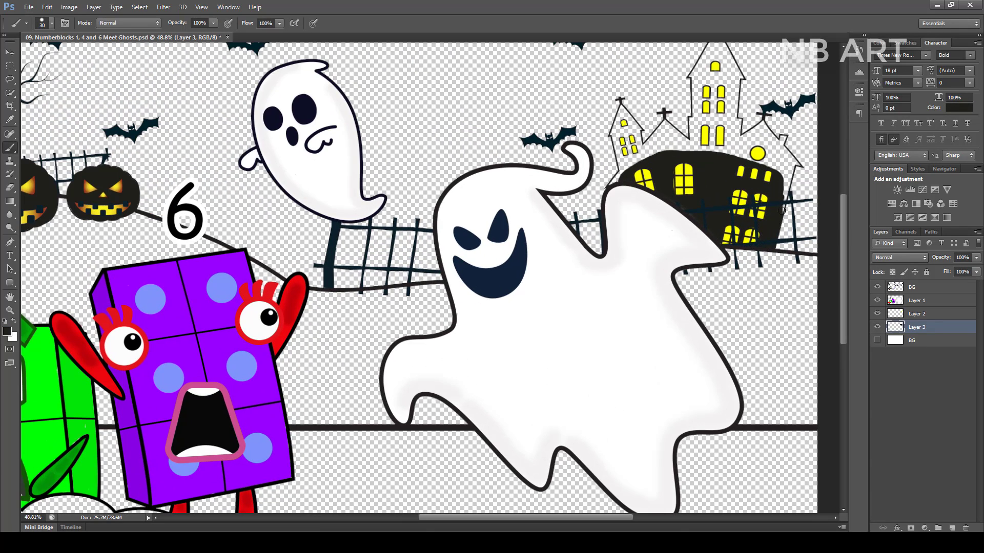
# - Fill the castle's right wall, chimney and right gable near-black up to the outlines with a finer brush
pyautogui.press('[')
pyautogui.press('[')
pyautogui.press('[')
pyautogui.press('[')
pyautogui.press('[')
pyautogui.keyDown('alt'); pyautogui.scroll(2, 788, 175); pyautogui.keyUp('alt')
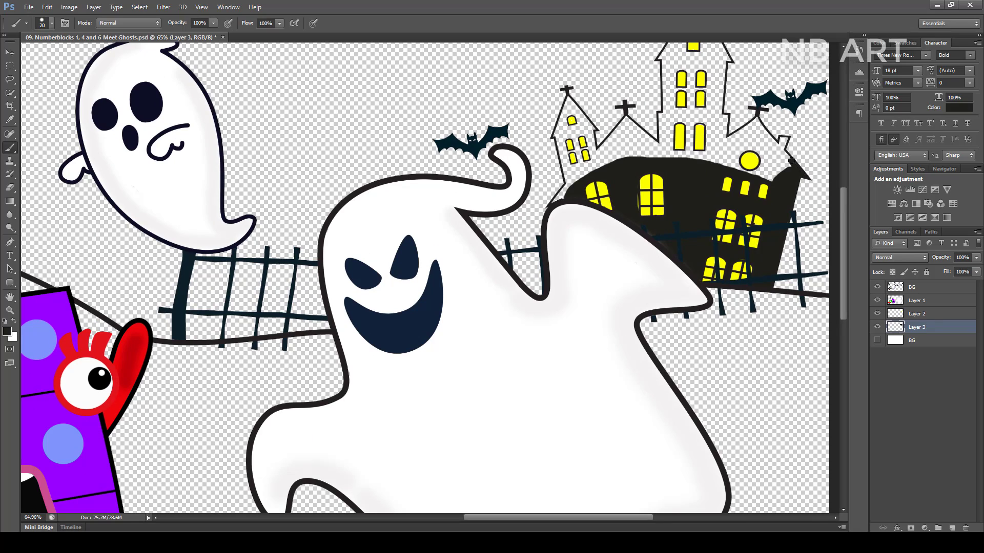
pyautogui.press(']')
pyautogui.moveTo(790, 161); pyautogui.dragTo(773, 168)
pyautogui.moveTo(763, 134)
pyautogui.mouseDown()
pyautogui.moveTo(749, 146)
pyautogui.moveTo(719, 99)
pyautogui.moveTo(720, 66)
pyautogui.moveTo(668, 152)
pyautogui.moveTo(666, 127)
pyautogui.moveTo(683, 179)
pyautogui.mouseUp()
pyautogui.press('e')
pyautogui.press('b')
# - Paint the walls of the castle's central tower near-black with a larger brush
pyautogui.press(']')
pyautogui.press(']')
pyautogui.press(']')
pyautogui.press(']')
pyautogui.press(']')
pyautogui.moveTo(712, 128)
pyautogui.mouseDown()
pyautogui.moveTo(679, 146)
pyautogui.moveTo(712, 118)
pyautogui.mouseUp()
pyautogui.scroll(4, 695, 76)
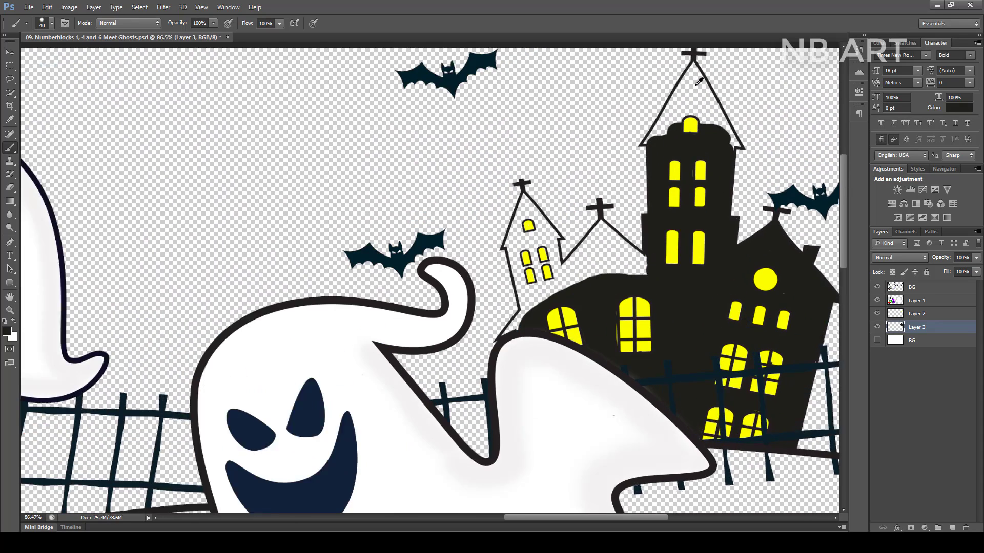
# - Fill the pointed roof of the central tower near-black with a smaller brush
pyautogui.press('[')
pyautogui.press('[')
pyautogui.press('[')
pyautogui.moveTo(642, 142); pyautogui.dragTo(679, 82)
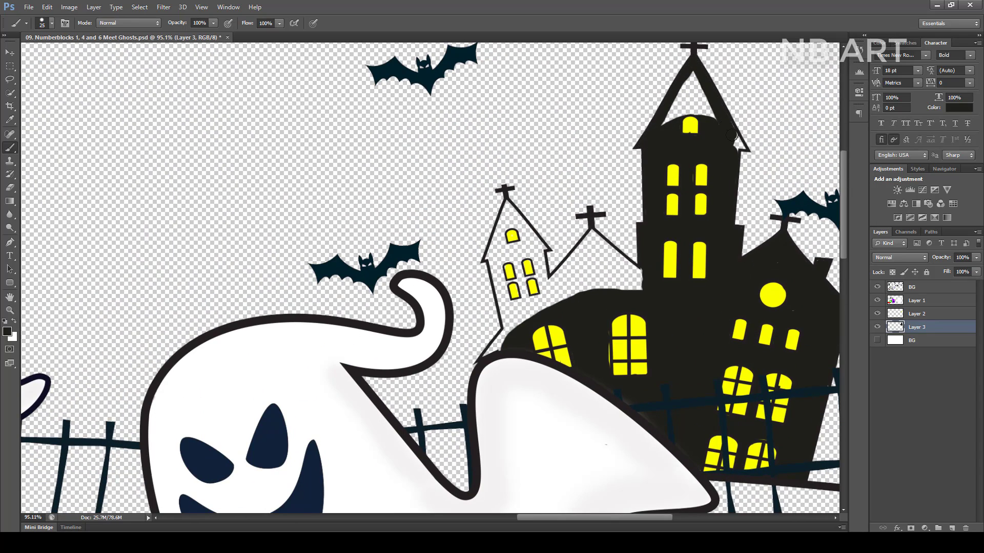
pyautogui.moveTo(666, 123); pyautogui.dragTo(694, 74)
# - Paint the castle's left turret and the small gable beside it near-black
pyautogui.press(']')
pyautogui.moveTo(640, 276); pyautogui.dragTo(611, 254)
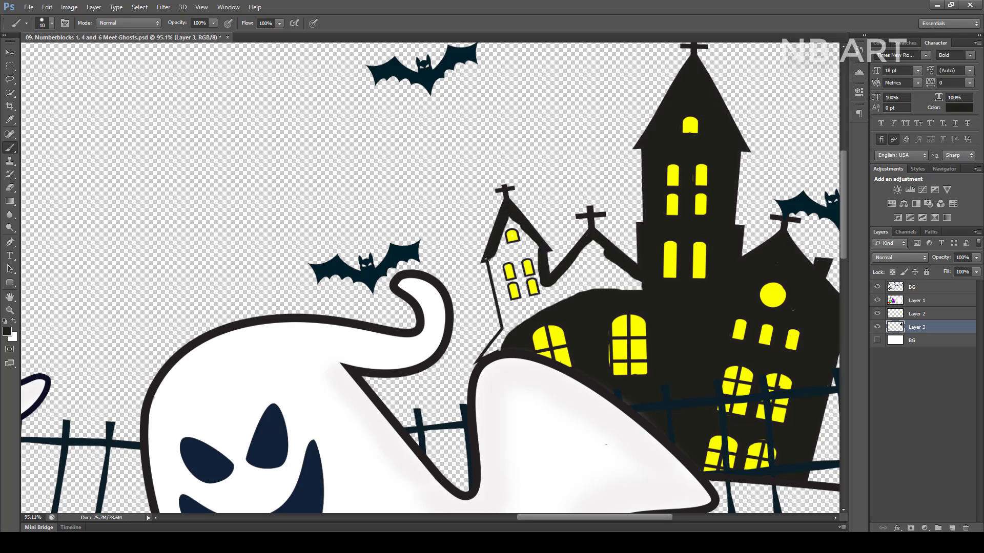
pyautogui.moveTo(499, 290); pyautogui.dragTo(486, 354)
pyautogui.press(']')
pyautogui.moveTo(504, 225)
pyautogui.mouseDown()
pyautogui.moveTo(546, 308)
pyautogui.moveTo(589, 261)
pyautogui.moveTo(587, 251)
pyautogui.mouseUp()
pyautogui.scroll(-10, 586, 251)
# - On a new layer above the bottom BG layer, paint the hills behind the characters and ghosts dark olive-grey
pyautogui.click(922, 340)
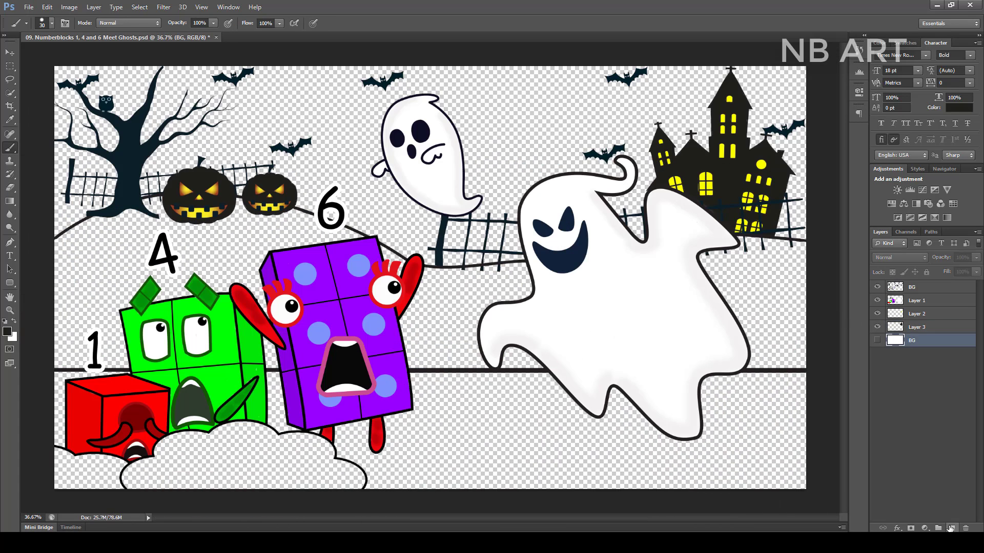
pyautogui.click(952, 528)
pyautogui.click(959, 108)
pyautogui.click(594, 139)
pyautogui.press('b')
pyautogui.press(']')
pyautogui.press(']')
pyautogui.moveTo(803, 248)
pyautogui.mouseDown()
pyautogui.moveTo(727, 259)
pyautogui.moveTo(799, 308)
pyautogui.moveTo(753, 353)
pyautogui.moveTo(768, 366)
pyautogui.mouseUp()
pyautogui.moveTo(641, 327)
pyautogui.mouseDown()
pyautogui.moveTo(410, 353)
pyautogui.moveTo(539, 290)
pyautogui.moveTo(518, 272)
pyautogui.moveTo(456, 275)
pyautogui.moveTo(233, 221)
pyautogui.moveTo(100, 221)
pyautogui.moveTo(64, 261)
pyautogui.moveTo(69, 346)
pyautogui.moveTo(108, 331)
pyautogui.moveTo(119, 288)
pyautogui.moveTo(276, 359)
pyautogui.mouseUp()
pyautogui.press(']')
pyautogui.press(']')
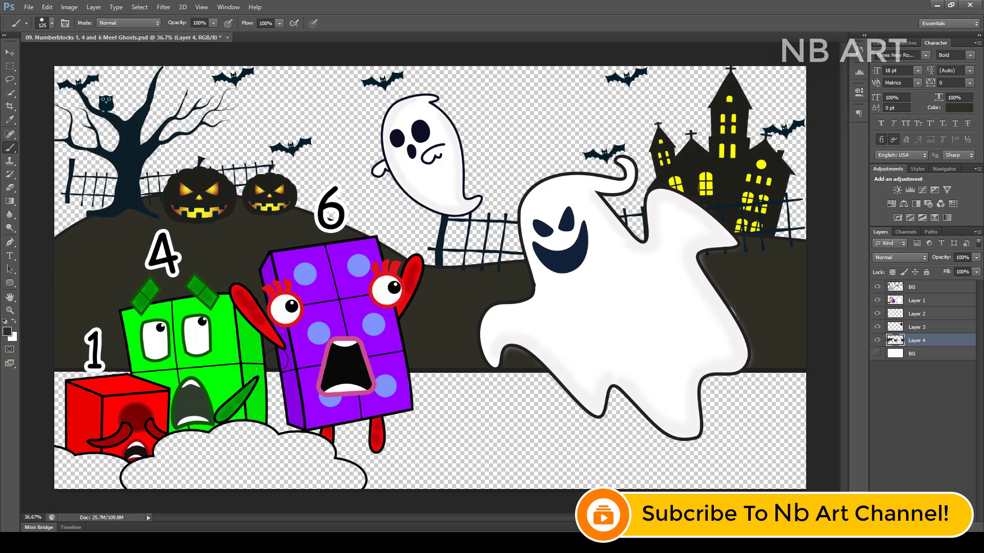
# - On a new layer above the bottom BG layer, paint the whole sky bright cyan (#00fff7)
pyautogui.click(7, 332)
pyautogui.click(916, 353)
pyautogui.click(7, 331)
pyautogui.click(609, 129)
pyautogui.click(951, 528)
pyautogui.press(']')
pyautogui.press(']')
pyautogui.moveTo(621, 200)
pyautogui.mouseDown()
pyautogui.moveTo(783, 207)
pyautogui.moveTo(722, 77)
pyautogui.moveTo(594, 169)
pyautogui.moveTo(461, 154)
pyautogui.moveTo(340, 99)
pyautogui.moveTo(103, 138)
pyautogui.moveTo(368, 236)
pyautogui.moveTo(77, 215)
pyautogui.moveTo(216, 154)
pyautogui.mouseUp()
# - Set the paint colour to white, choose a decorative brush tip and dab a first star speck in the sky
pyautogui.click(7, 331)
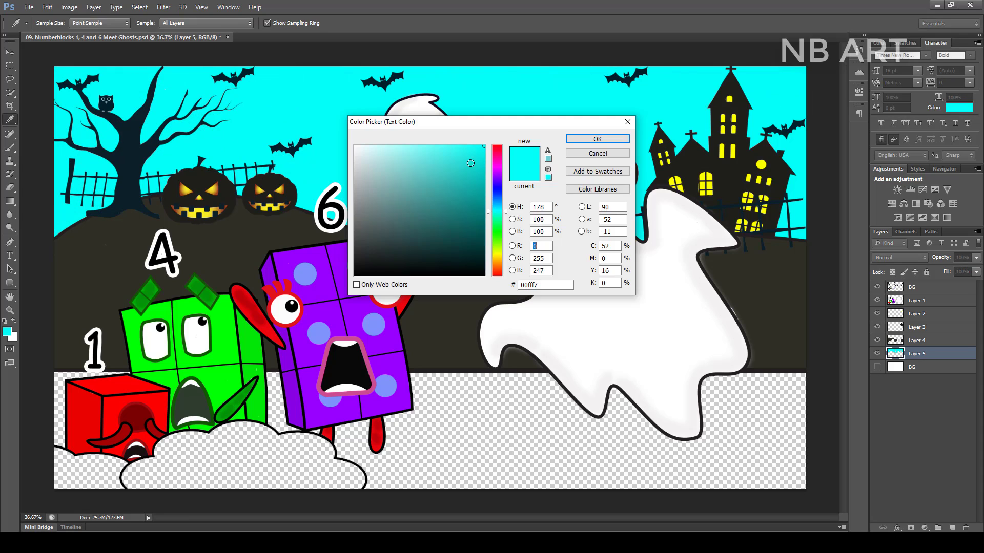
pyautogui.click(413, 144)
pyautogui.click(596, 140)
pyautogui.rightClick(544, 139)
pyautogui.scroll(-5, 645, 224)
pyautogui.click(578, 238)
pyautogui.click(492, 114)
# - Resize the decorative brush and dab more white star specks across the sky
pyautogui.rightClick(543, 115)
pyautogui.moveTo(578, 140); pyautogui.dragTo(586, 141)
pyautogui.click(678, 79)
pyautogui.click(509, 79)
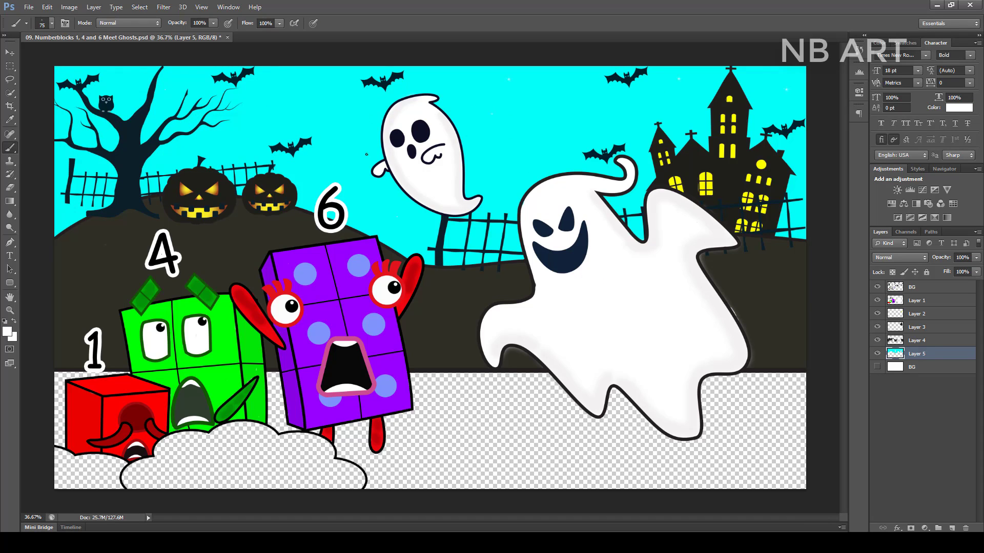
pyautogui.click(296, 104)
pyautogui.rightClick(215, 135)
pyautogui.moveTo(259, 160); pyautogui.dragTo(272, 158)
pyautogui.click(70, 71)
pyautogui.click(514, 140)
# - Switch to the 44 px decorative brush tip and scatter white sparkles of varied sizes over the sky
pyautogui.rightClick(487, 114)
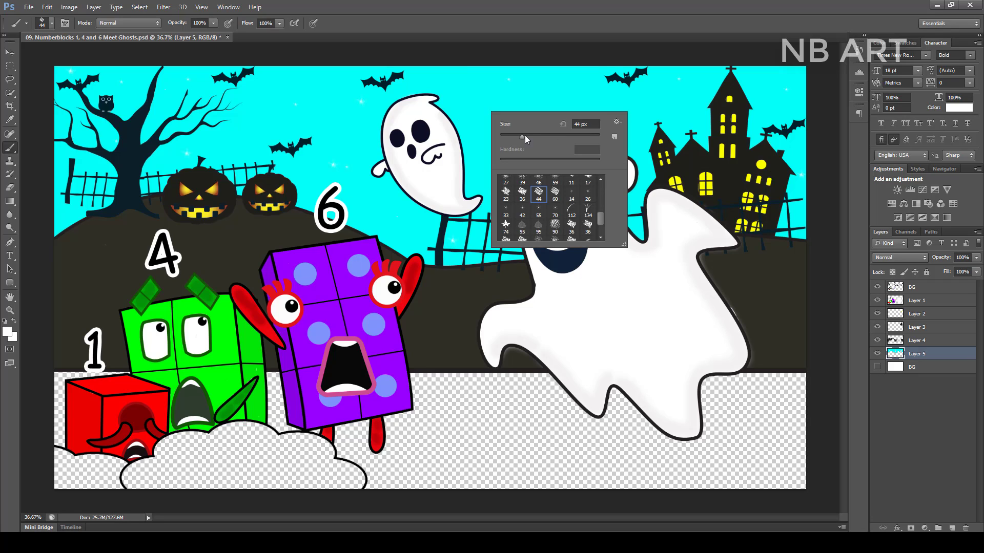
pyautogui.moveTo(533, 136); pyautogui.dragTo(520, 135)
pyautogui.press('Return')
pyautogui.rightClick(477, 183)
pyautogui.moveTo(572, 195); pyautogui.dragTo(577, 196)
pyautogui.press('Return')
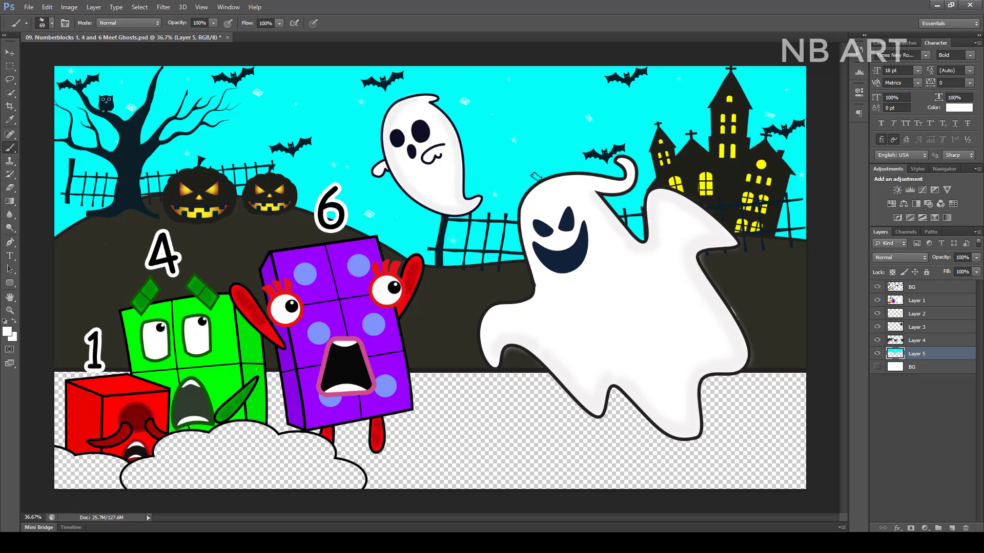
# - Add a new layer directly above the bottom BG layer and choose a dark olive-grey paint colour
pyautogui.click(917, 366)
pyautogui.click(951, 528)
pyautogui.click(8, 332)
pyautogui.click(308, 226)
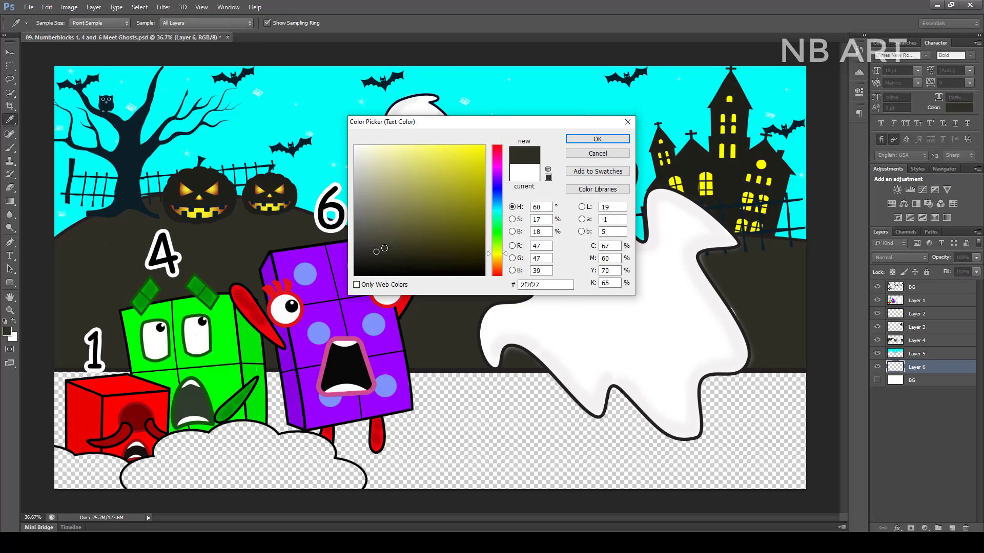
pyautogui.click(377, 245)
pyautogui.click(597, 139)
# - Choose a solid round brush tip and paint the foreground bushes in front of One and Four dark olive grey
pyautogui.rightClick(492, 236)
pyautogui.click(590, 307)
pyautogui.press('Return')
pyautogui.moveTo(243, 487)
pyautogui.mouseDown()
pyautogui.moveTo(359, 467)
pyautogui.moveTo(319, 443)
pyautogui.moveTo(264, 458)
pyautogui.moveTo(266, 433)
pyautogui.moveTo(161, 455)
pyautogui.moveTo(258, 476)
pyautogui.moveTo(76, 461)
pyautogui.moveTo(55, 485)
pyautogui.mouseUp()
pyautogui.press(']')
pyautogui.press(']')
# - Add another new layer just above the bottom BG layer and choose a near-black paint colour
pyautogui.click(917, 380)
pyautogui.click(951, 528)
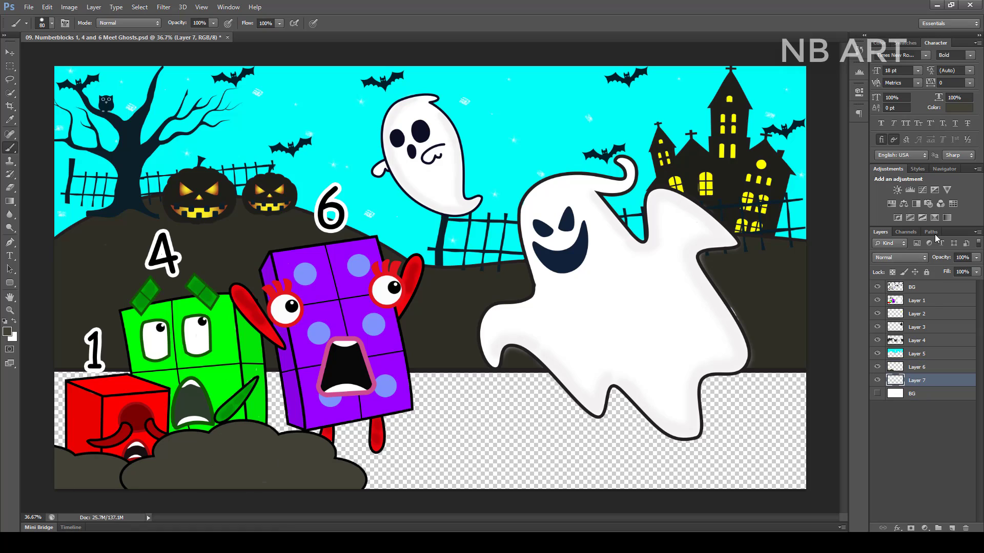
pyautogui.click(7, 332)
pyautogui.click(360, 269)
pyautogui.click(581, 142)
# - Enlarge the brush up to 175 px and paint the whole ground behind the characters and the large ghost near-black
pyautogui.press(']')
pyautogui.press(']')
pyautogui.press(']')
pyautogui.moveTo(280, 385); pyautogui.dragTo(306, 430)
pyautogui.moveTo(118, 384); pyautogui.dragTo(55, 435)
pyautogui.press(']')
pyautogui.press(']')
pyautogui.moveTo(331, 433)
pyautogui.mouseDown()
pyautogui.moveTo(379, 429)
pyautogui.moveTo(486, 396)
pyautogui.moveTo(418, 432)
pyautogui.moveTo(810, 481)
pyautogui.moveTo(768, 410)
pyautogui.moveTo(616, 390)
pyautogui.mouseUp()
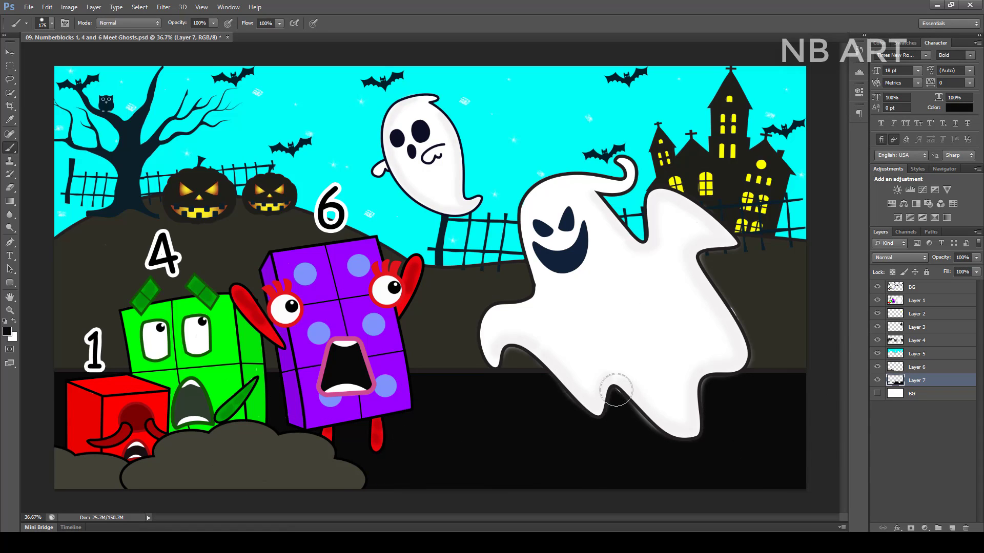
# - Set up the Ellipse tool to draw shapes with no stroke and a black (#000000) fill
pyautogui.rightClick(10, 283)
pyautogui.click(50, 306)
pyautogui.click(130, 23)
pyautogui.click(82, 44)
pyautogui.click(93, 23)
pyautogui.click(147, 44)
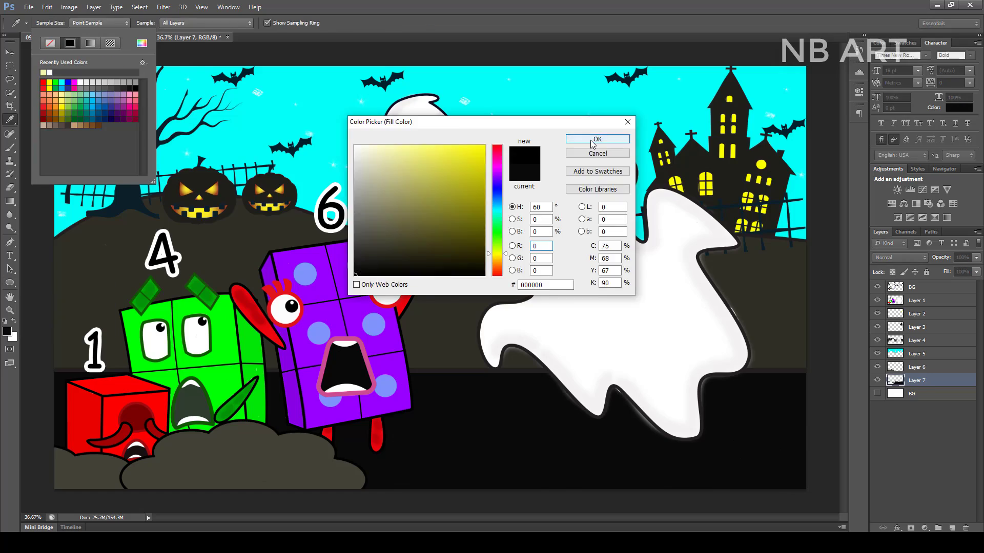
pyautogui.click(593, 142)
# - Draw flat shadow ellipses on the ground beneath Six and the large ghost, the ghost's about 976 × 208 px
pyautogui.moveTo(313, 438); pyautogui.dragTo(395, 457)
pyautogui.moveTo(528, 414); pyautogui.dragTo(712, 446)
pyautogui.press('Return')
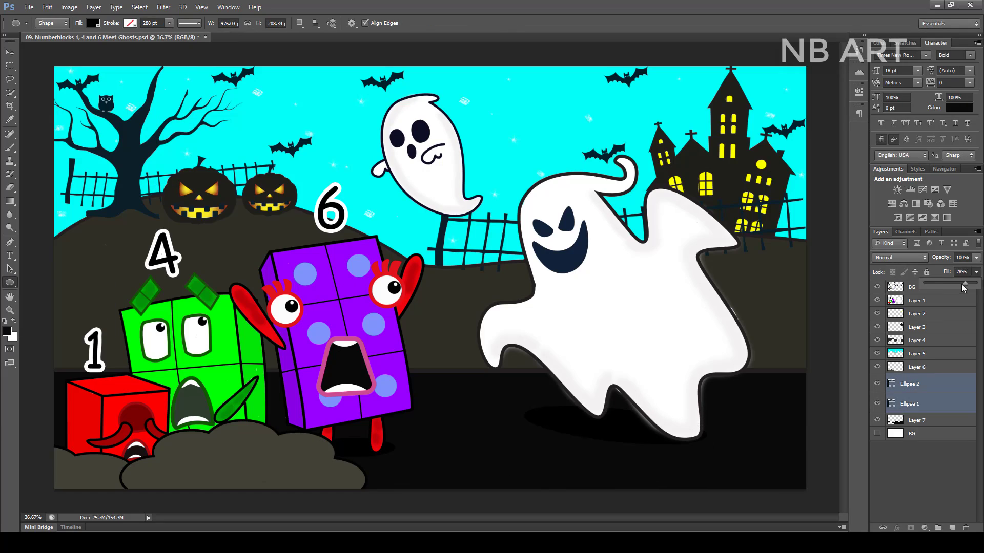